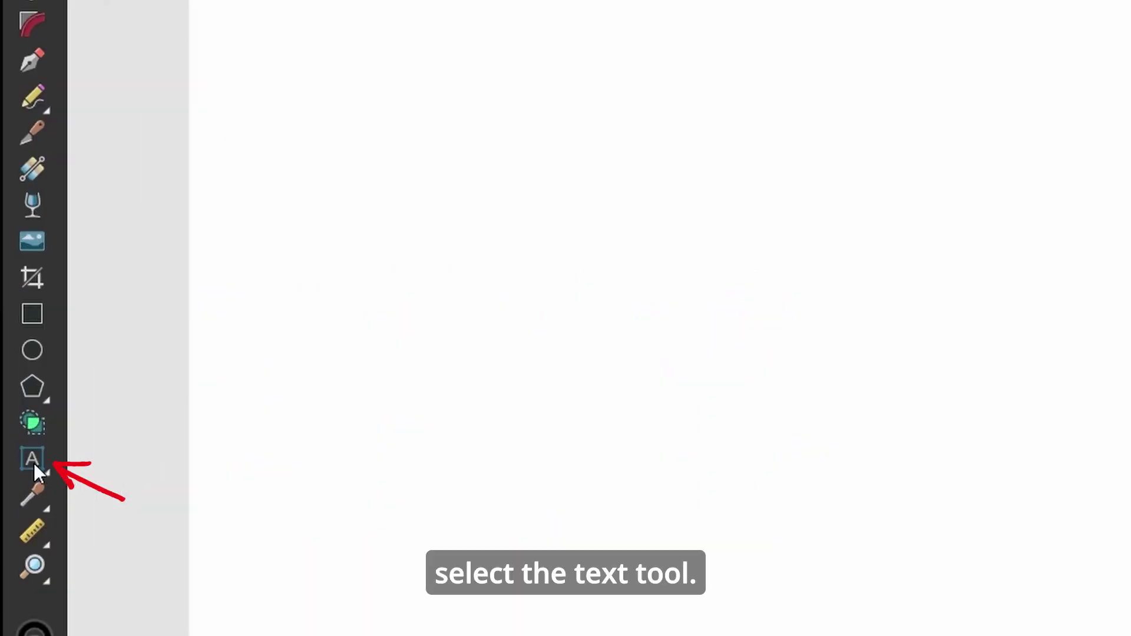
Step: Place artistic text reading 'neon' near the centre of the artboard
{"action": "left_click", "coordinate": [31, 460]}
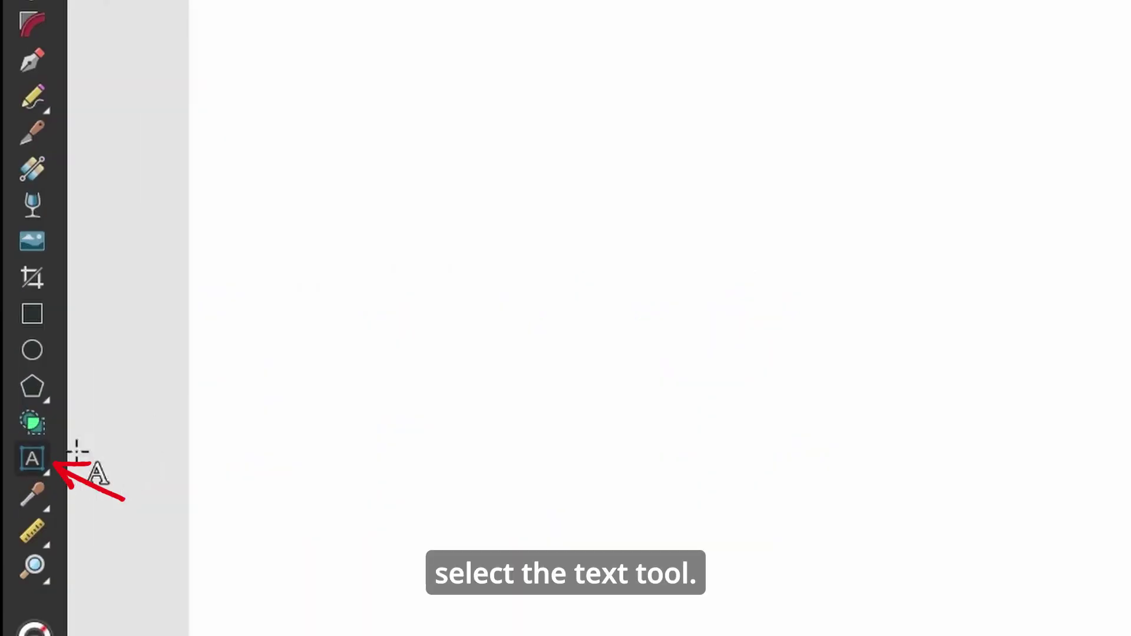
{"action": "left_click", "coordinate": [646, 279]}
{"action": "type", "text": "n"}
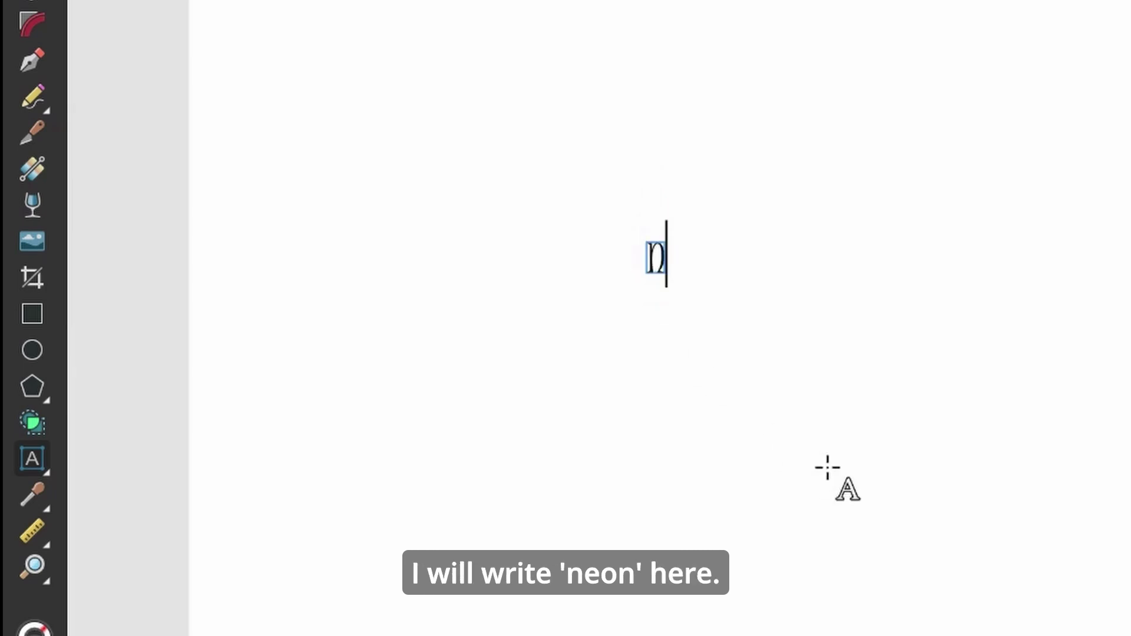
{"action": "type", "text": "eon"}
{"action": "key", "text": "Escape"}
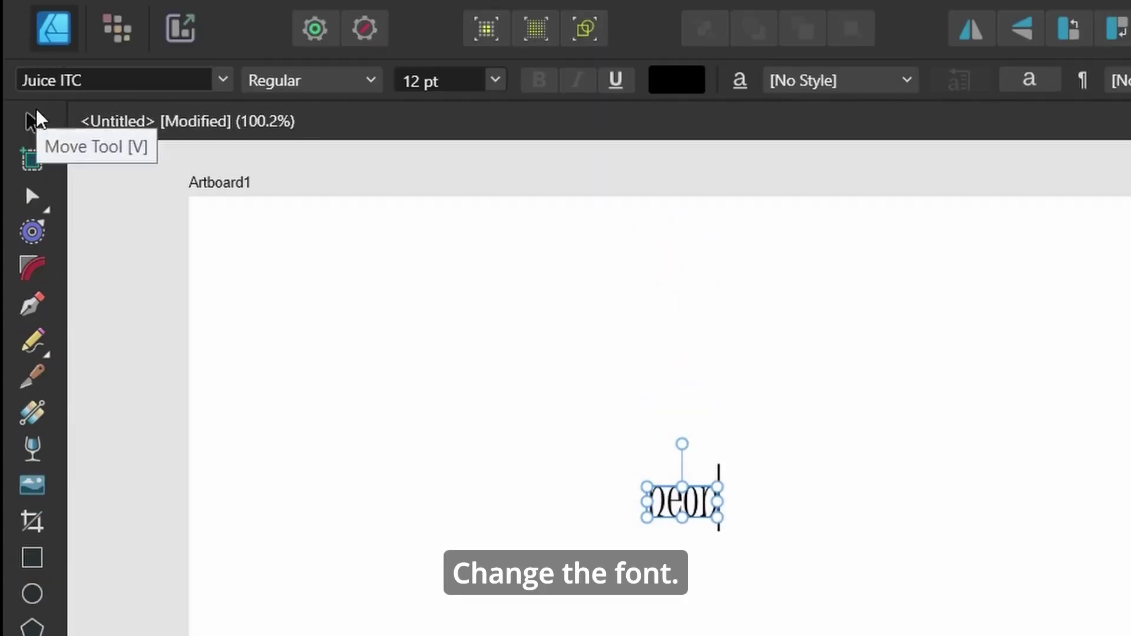
Step: Change the 'neon' text's font family to Learning Curve
{"action": "left_click", "coordinate": [27, 115]}
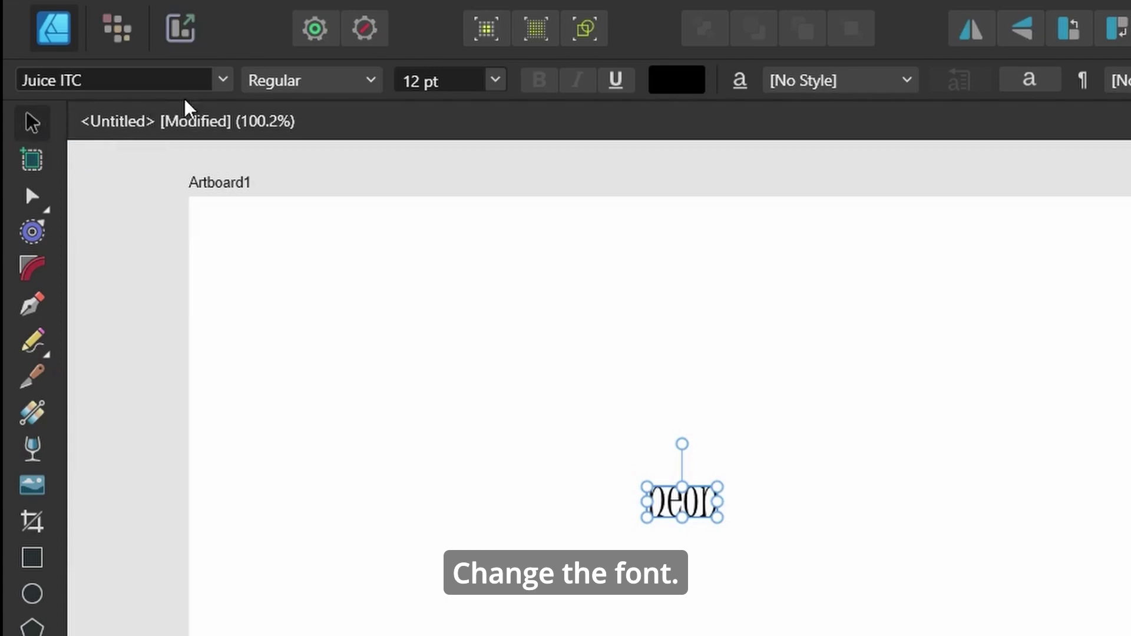
{"action": "left_click", "coordinate": [223, 81]}
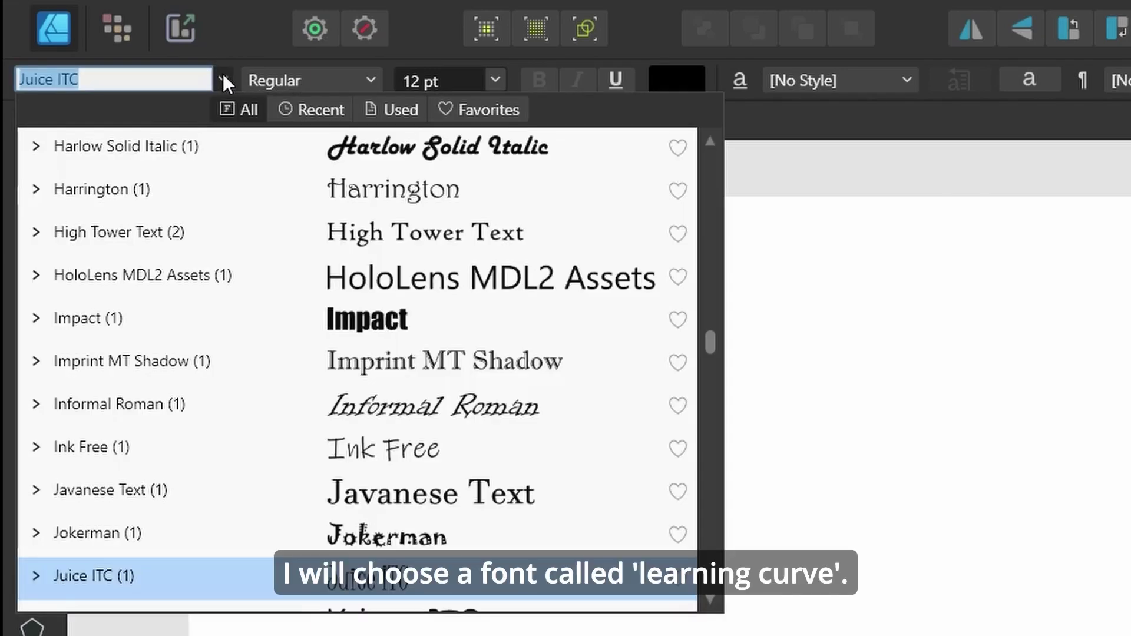
{"action": "type", "text": "learning"}
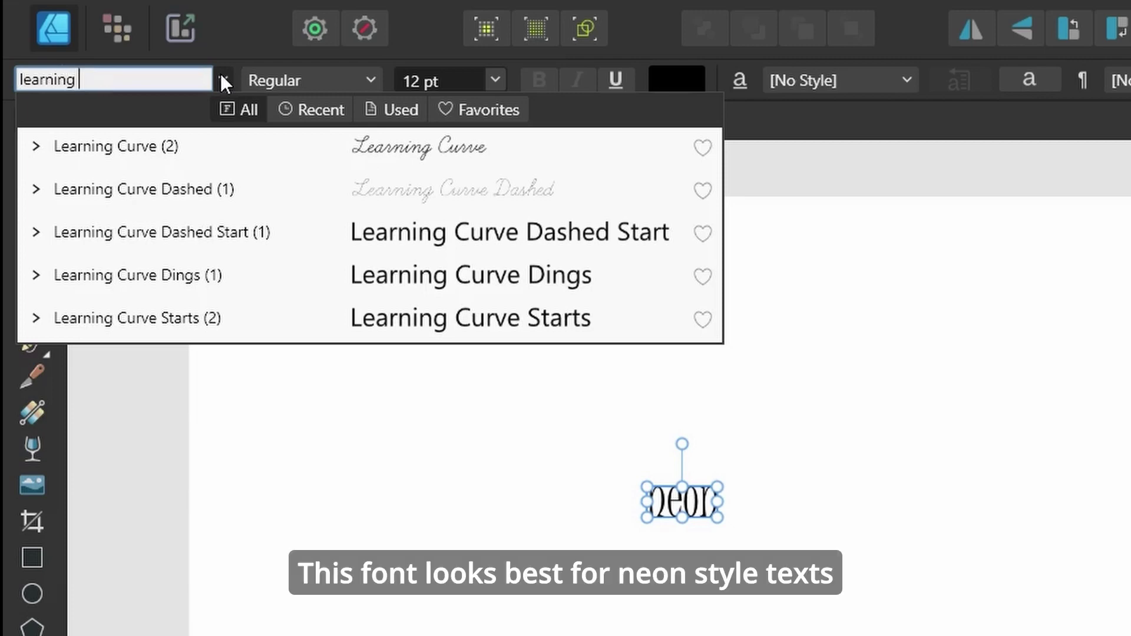
{"action": "left_click", "coordinate": [283, 146]}
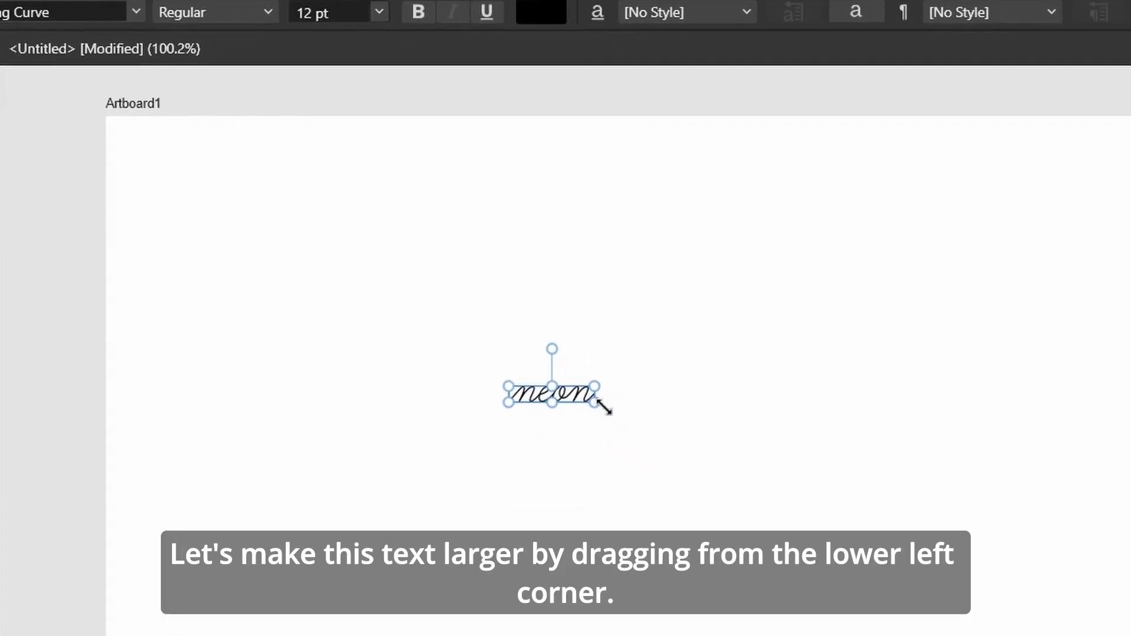
Step: Scale the neon text to about 591 × 111 px and shift it down-left
{"action": "left_click_drag", "start_coordinate": [604, 406], "coordinate": [864, 478]}
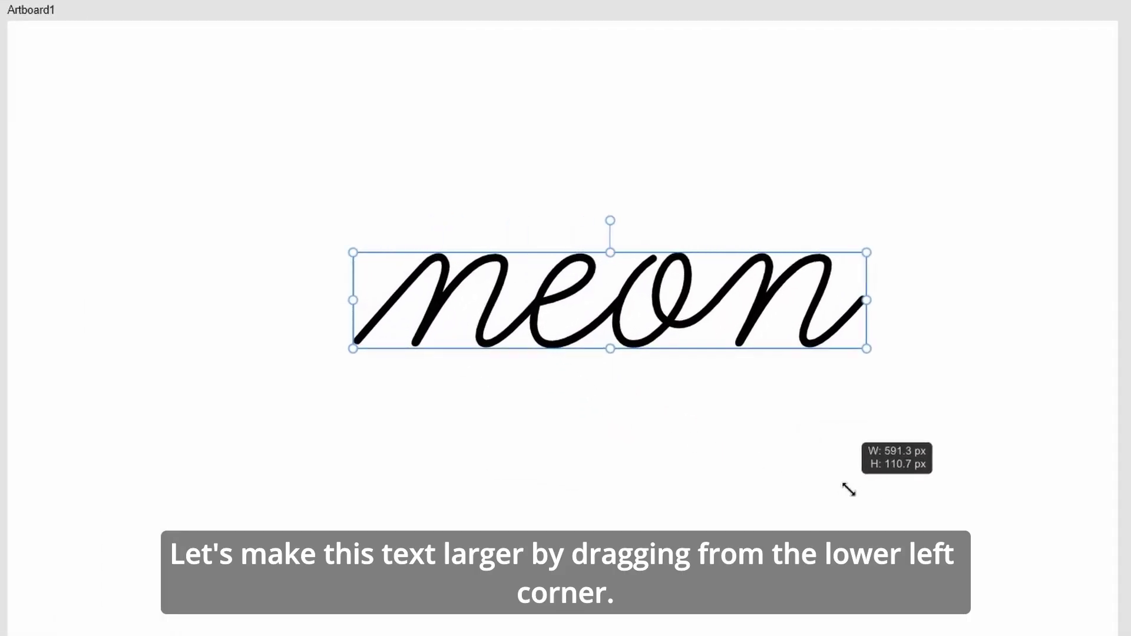
{"action": "mouse_move", "coordinate": [729, 298]}
{"action": "left_mouse_down"}
{"action": "mouse_move", "coordinate": [695, 385]}
{"action": "mouse_move", "coordinate": [672, 385]}
{"action": "left_mouse_up"}
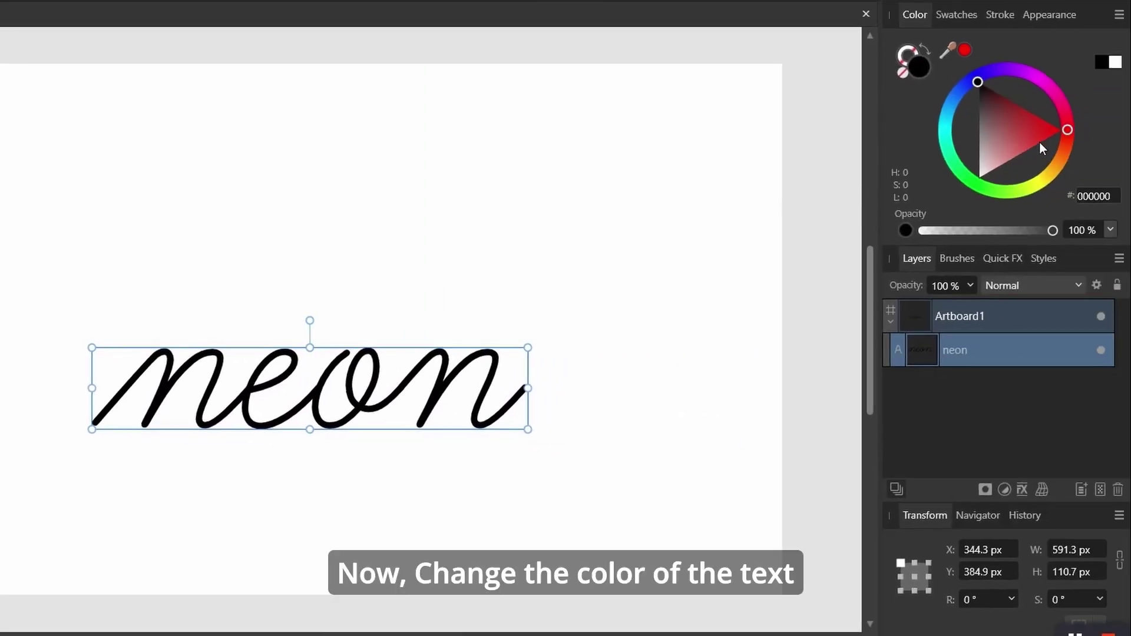
Step: Colour the neon text deep pink FF006E with a magenta hue at full saturation
{"action": "left_click", "coordinate": [1065, 101]}
{"action": "left_click_drag", "start_coordinate": [1031, 130], "coordinate": [1035, 135]}
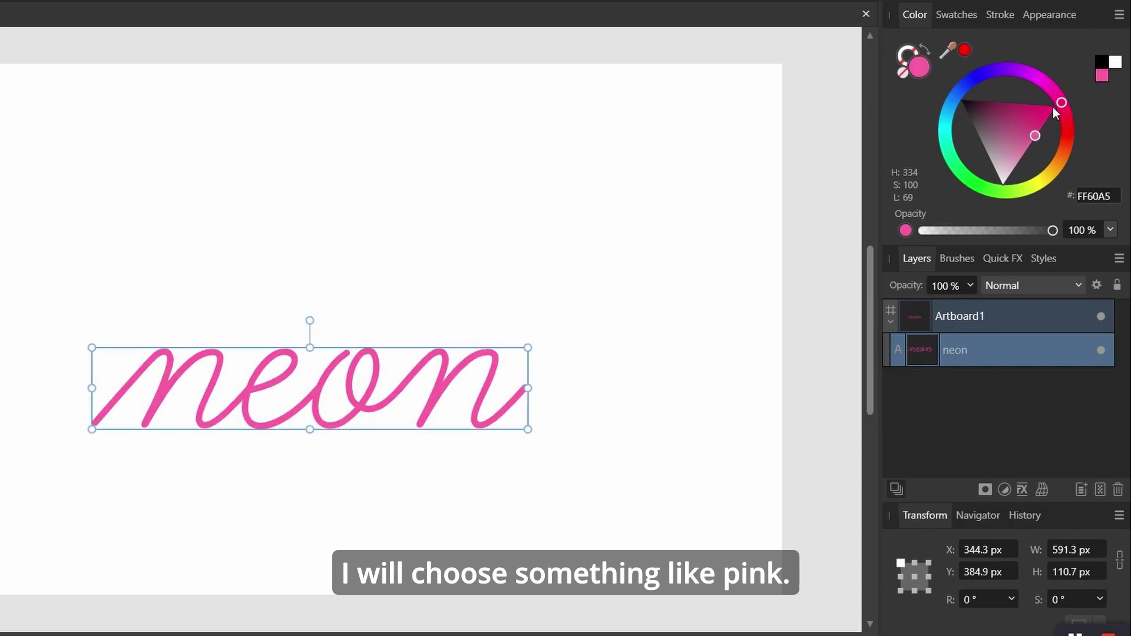
{"action": "left_click_drag", "start_coordinate": [1044, 109], "coordinate": [1070, 111]}
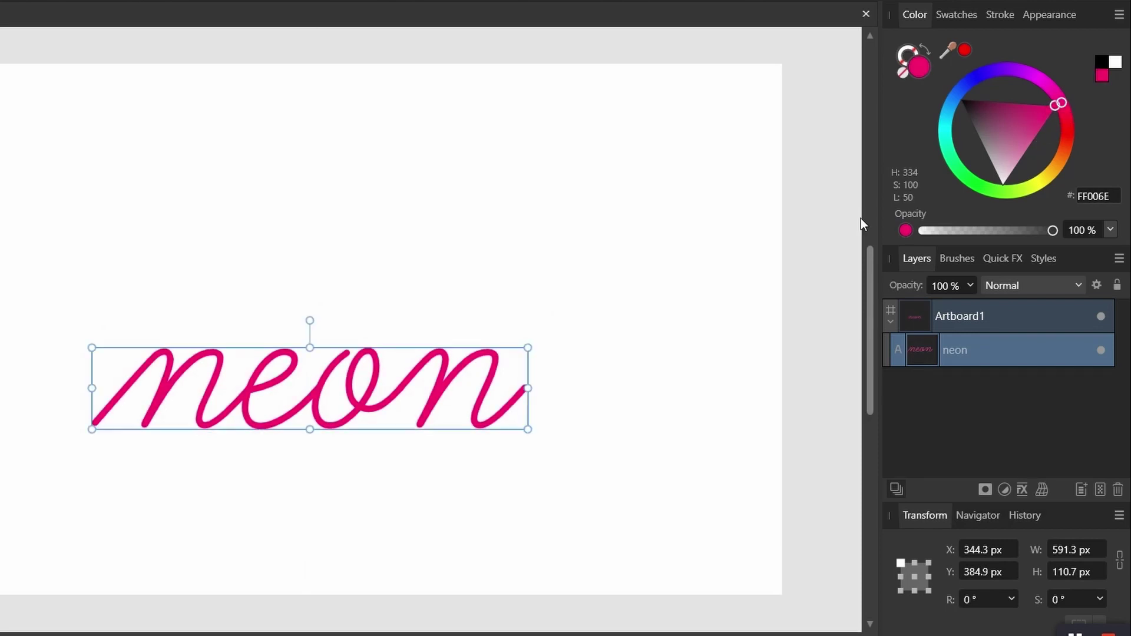
{"action": "left_click", "coordinate": [606, 367]}
{"action": "left_click", "coordinate": [266, 403]}
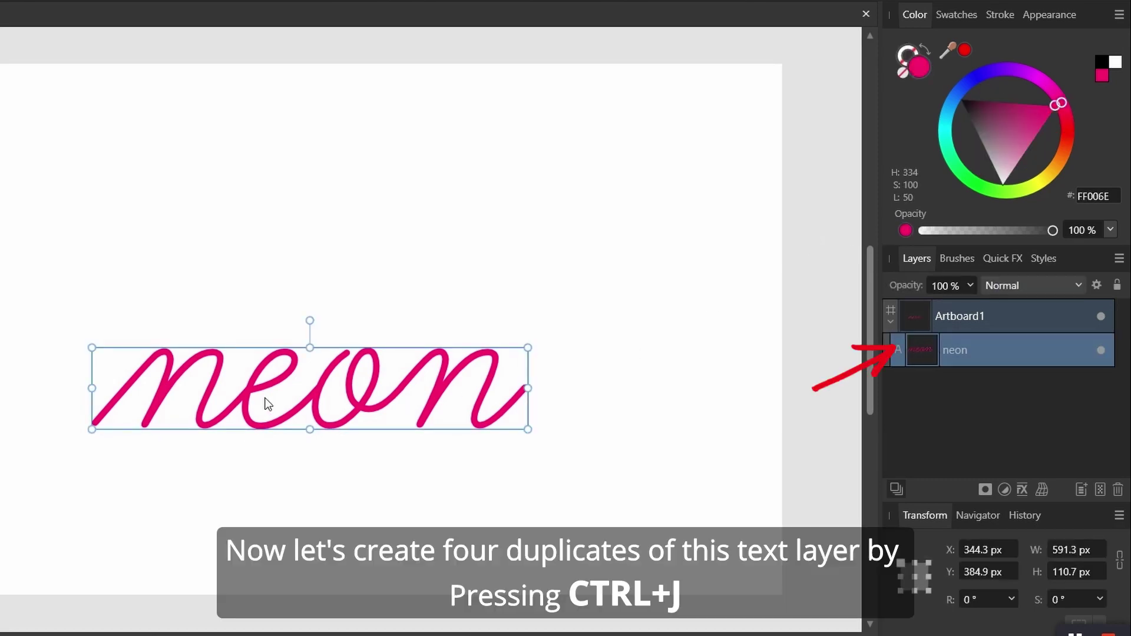
Step: Duplicate the pink neon text layer three times with Ctrl+J
{"action": "key", "text": "ctrl+j"}
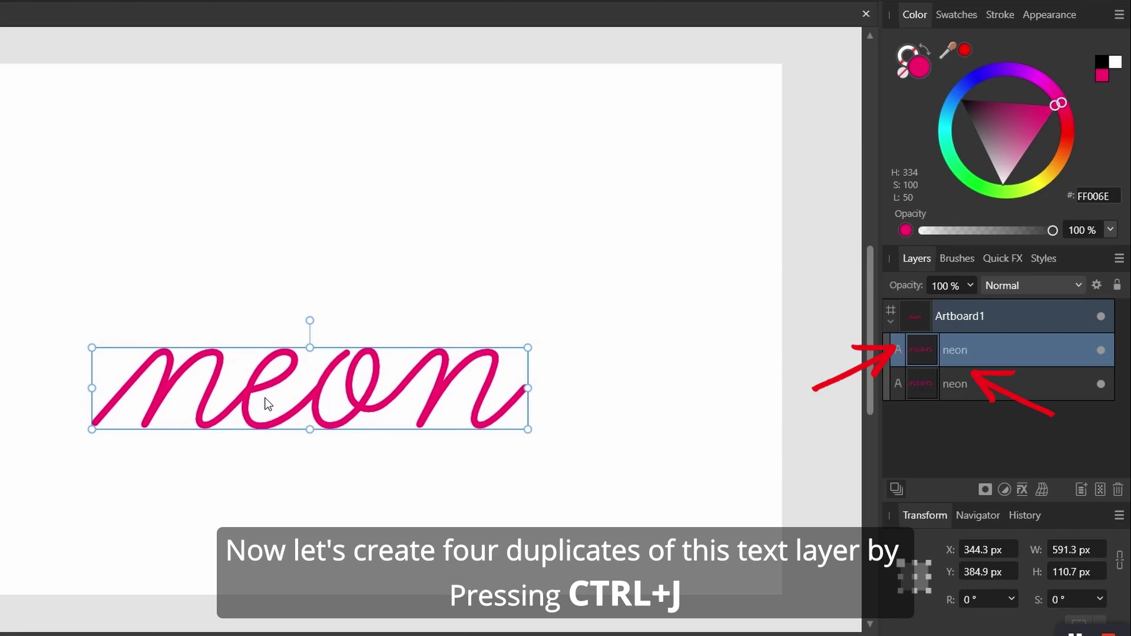
{"action": "key", "text": "ctrl+j"}
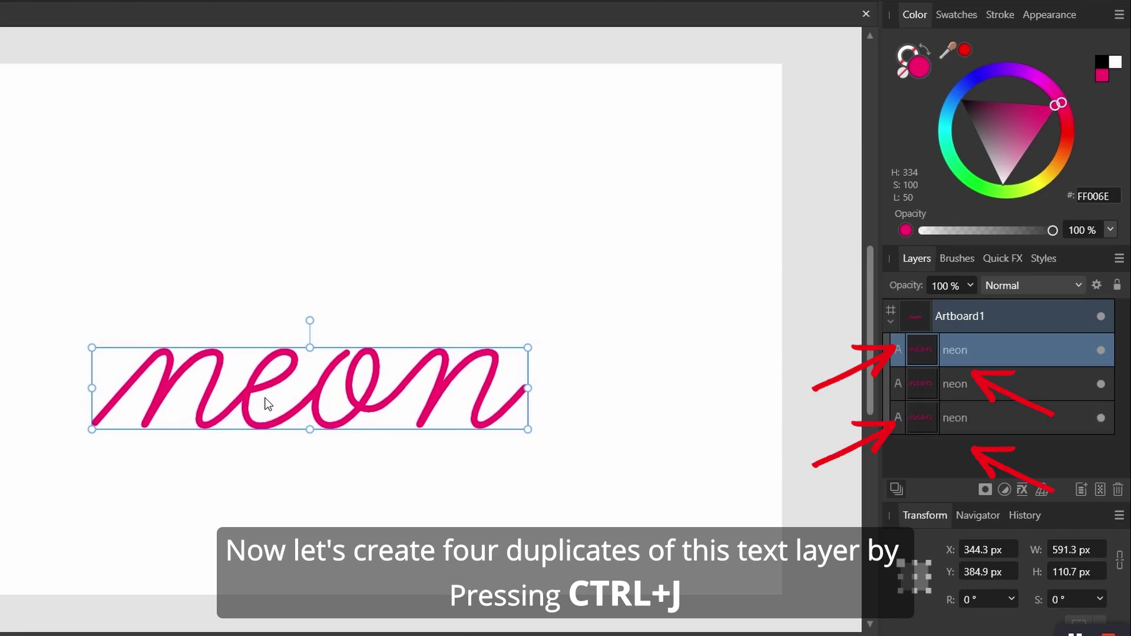
{"action": "key", "text": "ctrl+j"}
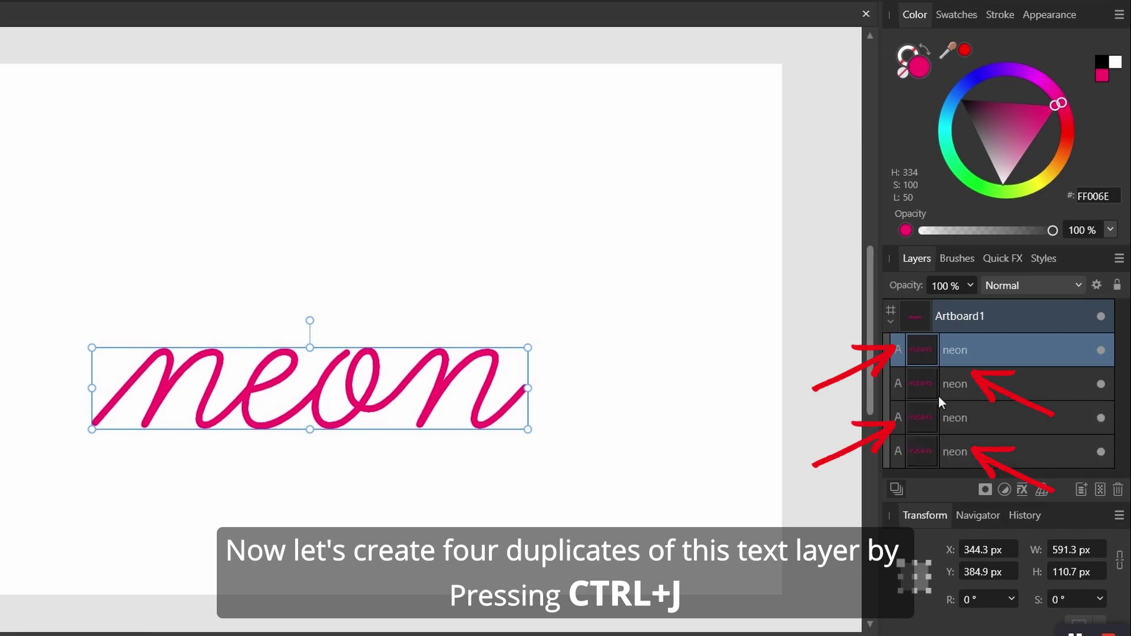
Step: Drag the neon copies apart into four stacked rows on the artboard
{"action": "left_click_drag", "start_coordinate": [384, 391], "coordinate": [384, 527]}
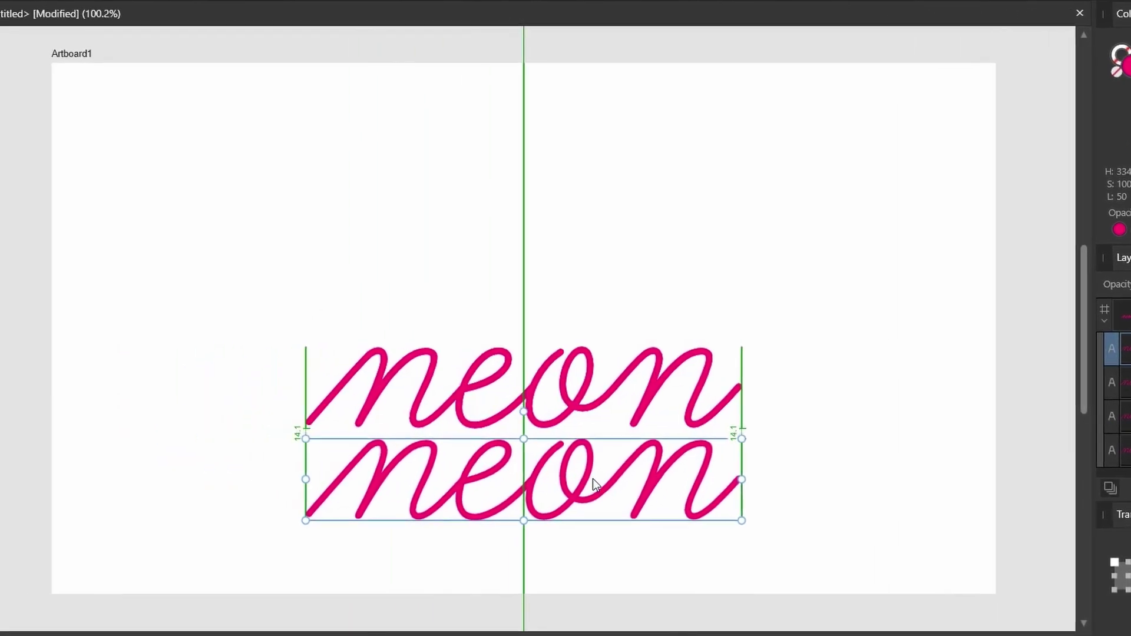
{"action": "left_click_drag", "start_coordinate": [669, 525], "coordinate": [668, 522]}
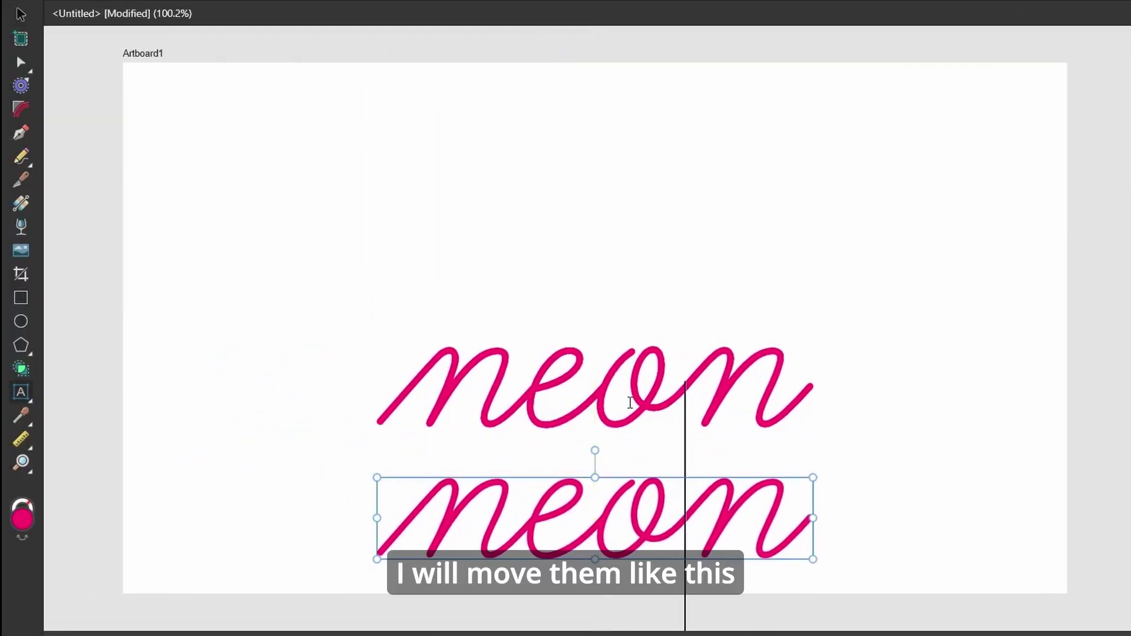
{"action": "left_click_drag", "start_coordinate": [616, 404], "coordinate": [610, 46]}
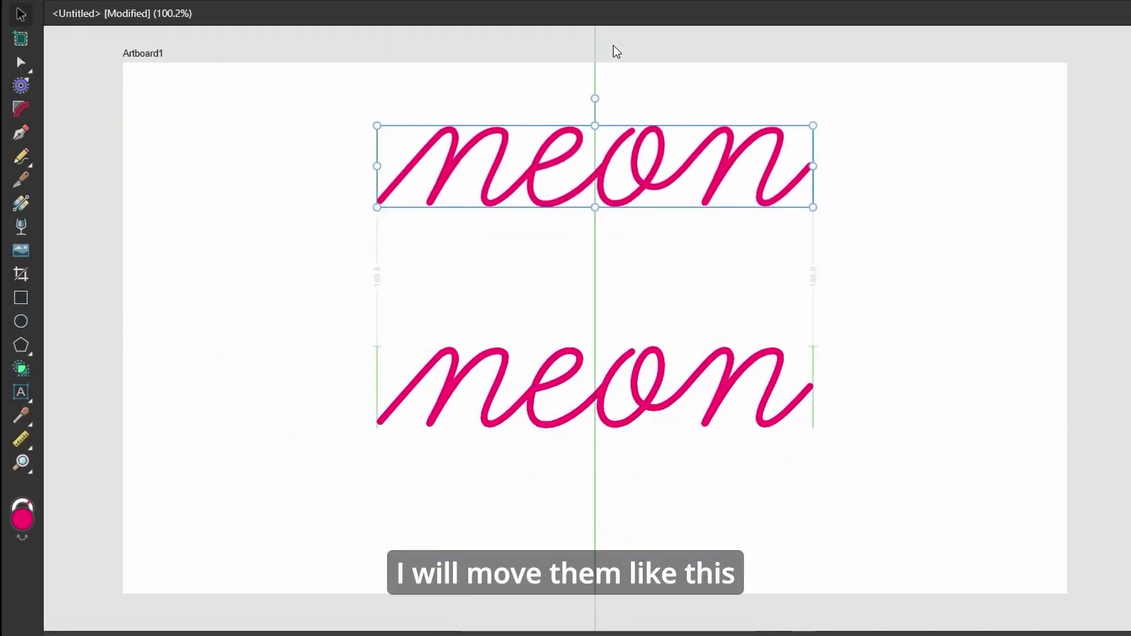
{"action": "left_click", "coordinate": [633, 411]}
{"action": "mouse_move", "coordinate": [633, 412]}
{"action": "left_mouse_down"}
{"action": "mouse_move", "coordinate": [633, 265]}
{"action": "mouse_move", "coordinate": [624, 530]}
{"action": "left_mouse_up"}
{"action": "left_click", "coordinate": [1026, 366]}
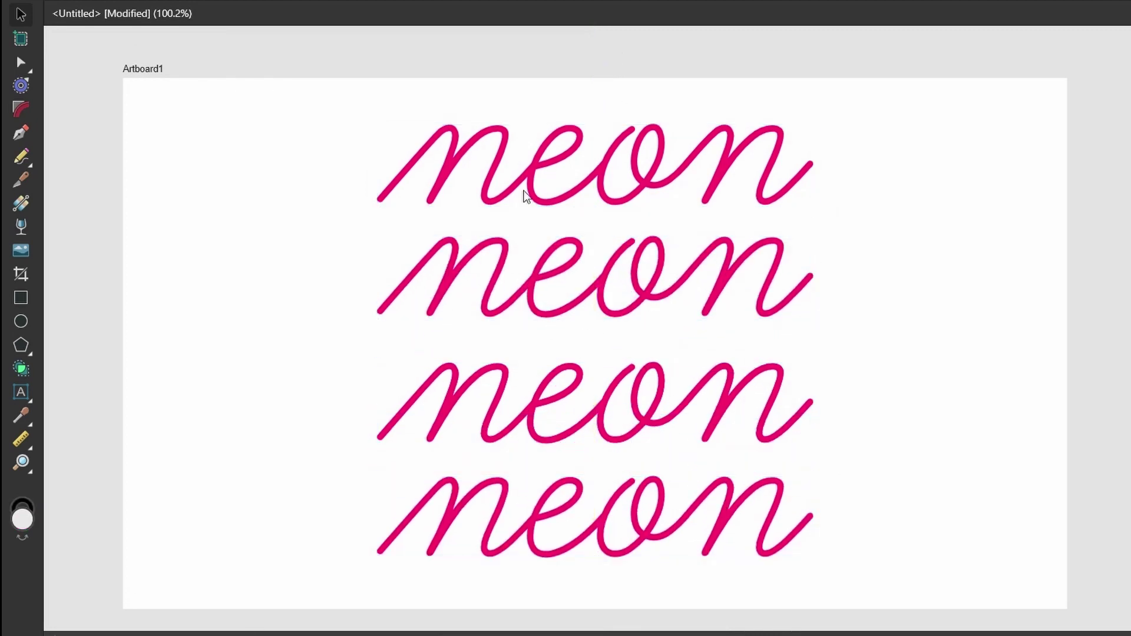
Step: Offset the rows alternately, moving the second and bottom rows right
{"action": "left_click", "coordinate": [811, 403]}
{"action": "key", "text": "ctrl+z"}
{"action": "key", "text": "ctrl+z"}
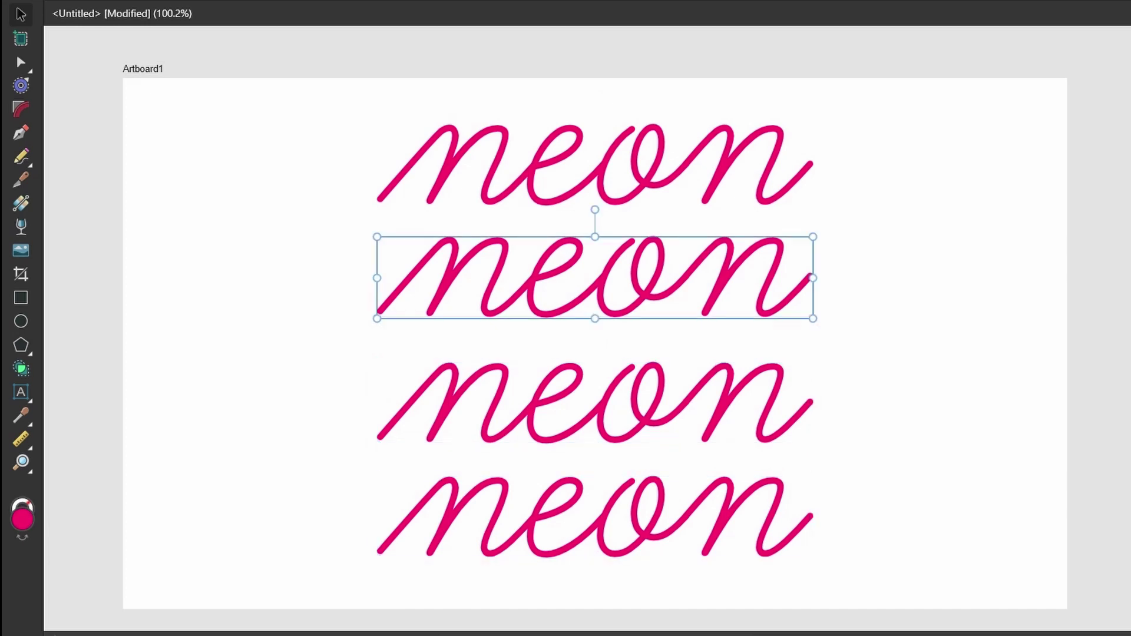
{"action": "key", "text": "ctrl+z"}
{"action": "key", "text": "ctrl+shift+z"}
{"action": "key", "text": "ctrl+shift+z"}
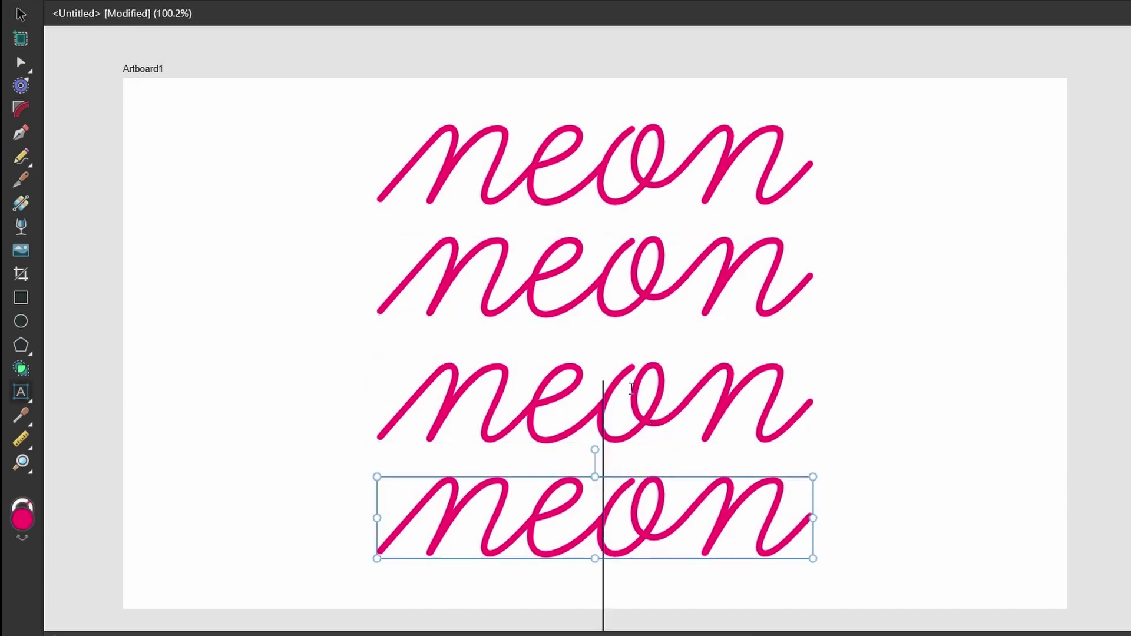
{"action": "key", "text": "ctrl+d"}
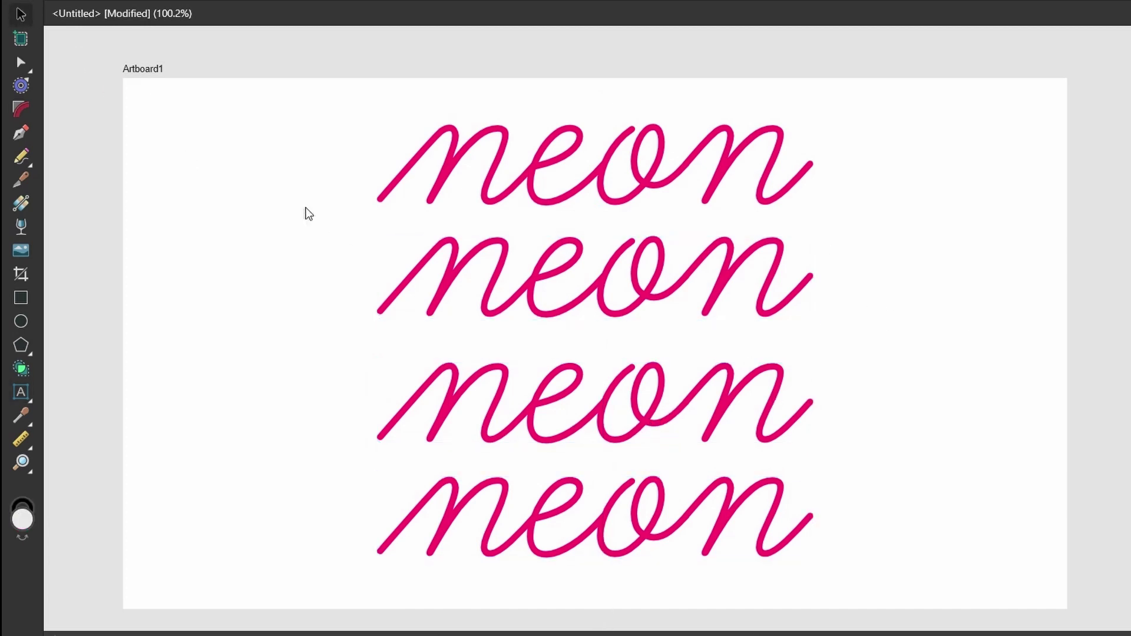
{"action": "key", "text": "ctrl+shift+z"}
{"action": "key", "text": "ctrl+shift+z"}
{"action": "key", "text": "ctrl+shift+z"}
{"action": "key", "text": "ctrl+shift+z"}
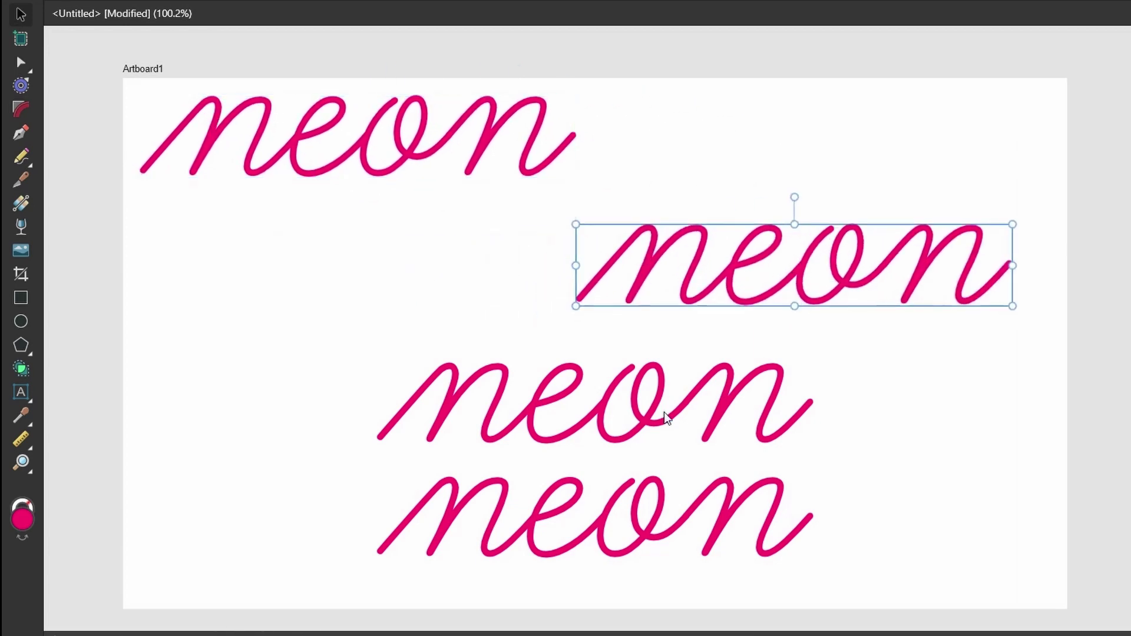
{"action": "key", "text": "ctrl+shift+z"}
{"action": "key", "text": "ctrl+shift+z"}
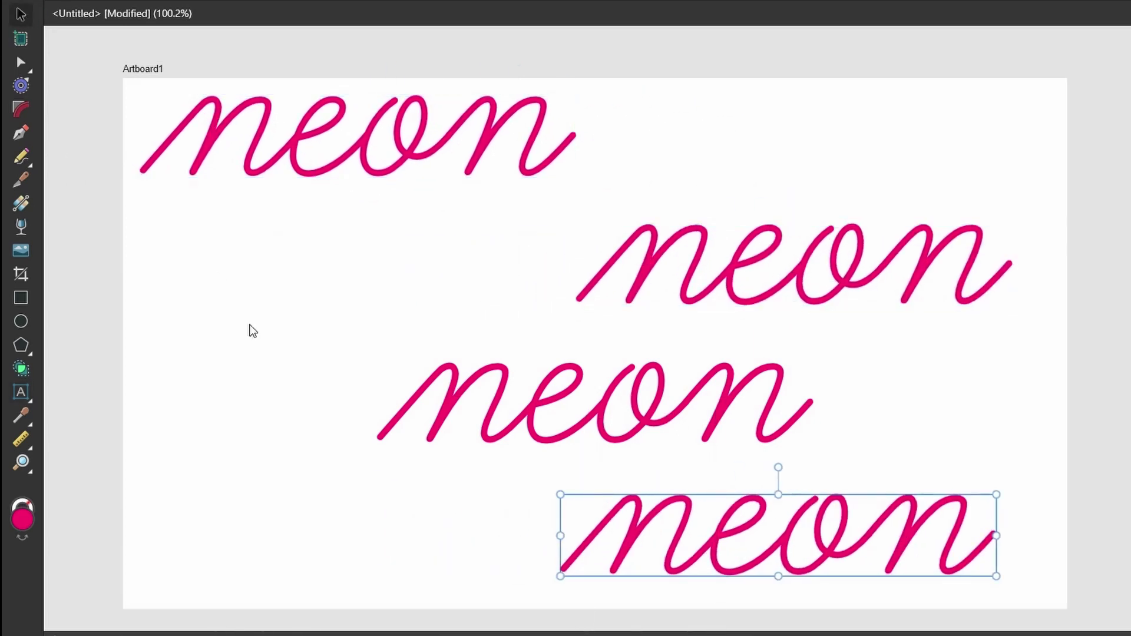
{"action": "key", "text": "ctrl+shift+z"}
{"action": "key", "text": "ctrl+shift+z"}
{"action": "key", "text": "ctrl+shift+z"}
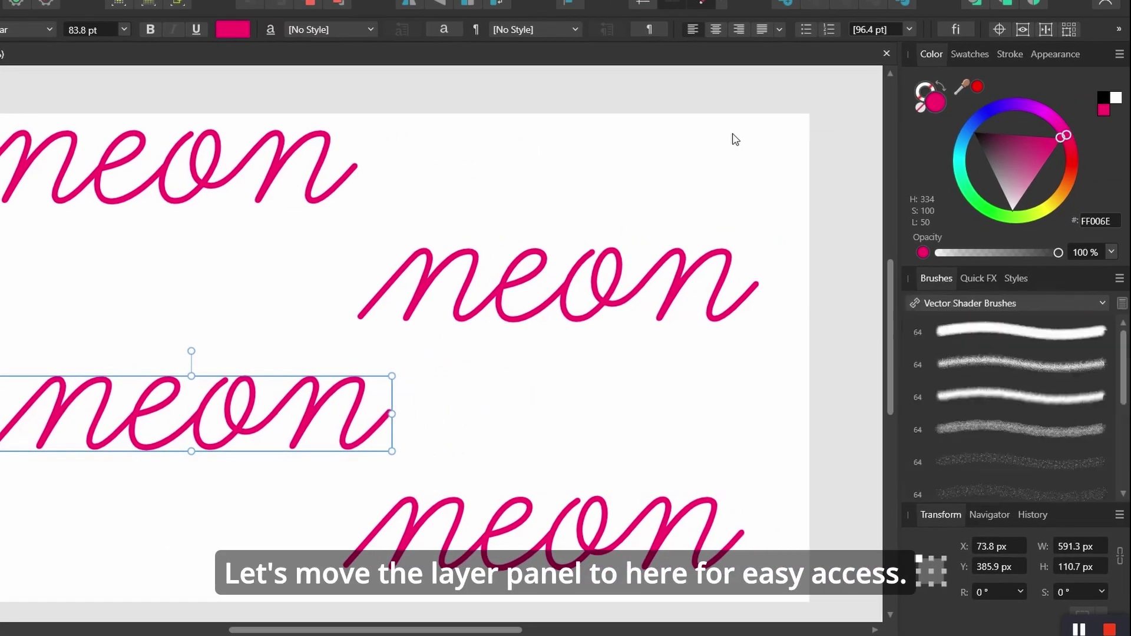
Step: Drag the Layers panel out so it floats over the canvas
{"action": "left_click_drag", "start_coordinate": [733, 138], "coordinate": [681, 96]}
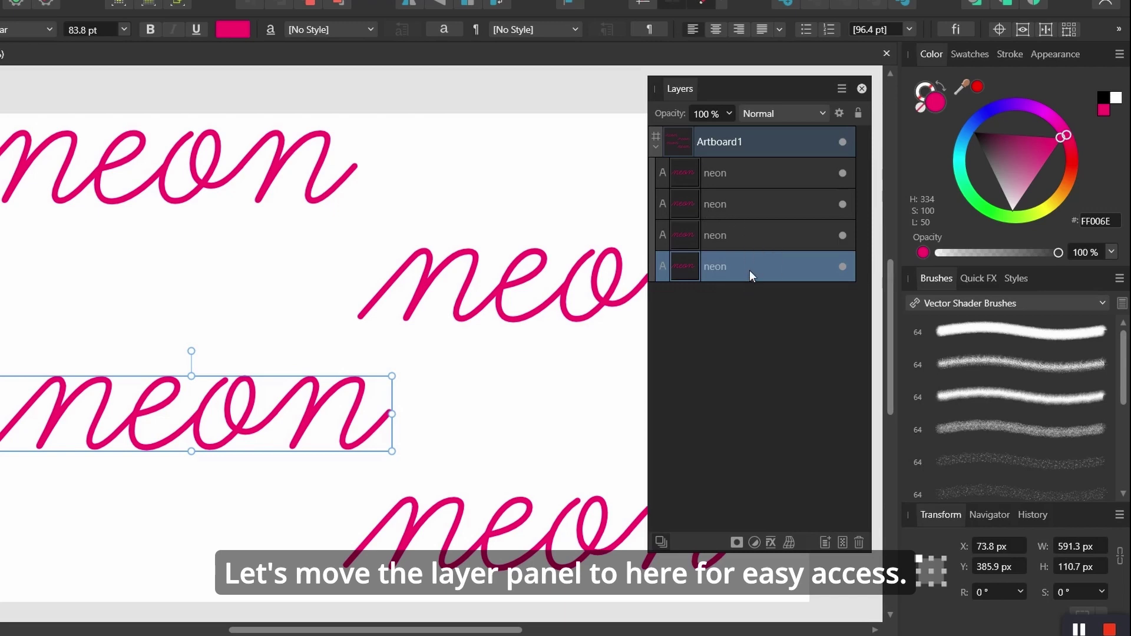
Step: Make the top neon copy white and the second copy very light pink
{"action": "left_click", "coordinate": [738, 177]}
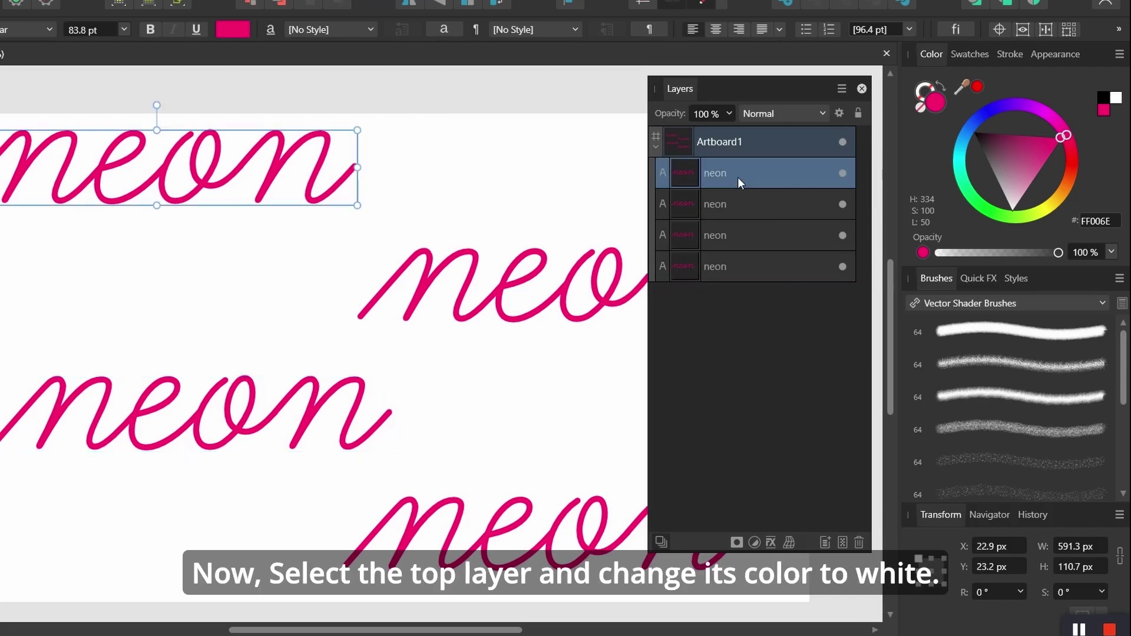
{"action": "left_click", "coordinate": [1013, 208]}
{"action": "left_click_drag", "start_coordinate": [1012, 208], "coordinate": [1005, 229]}
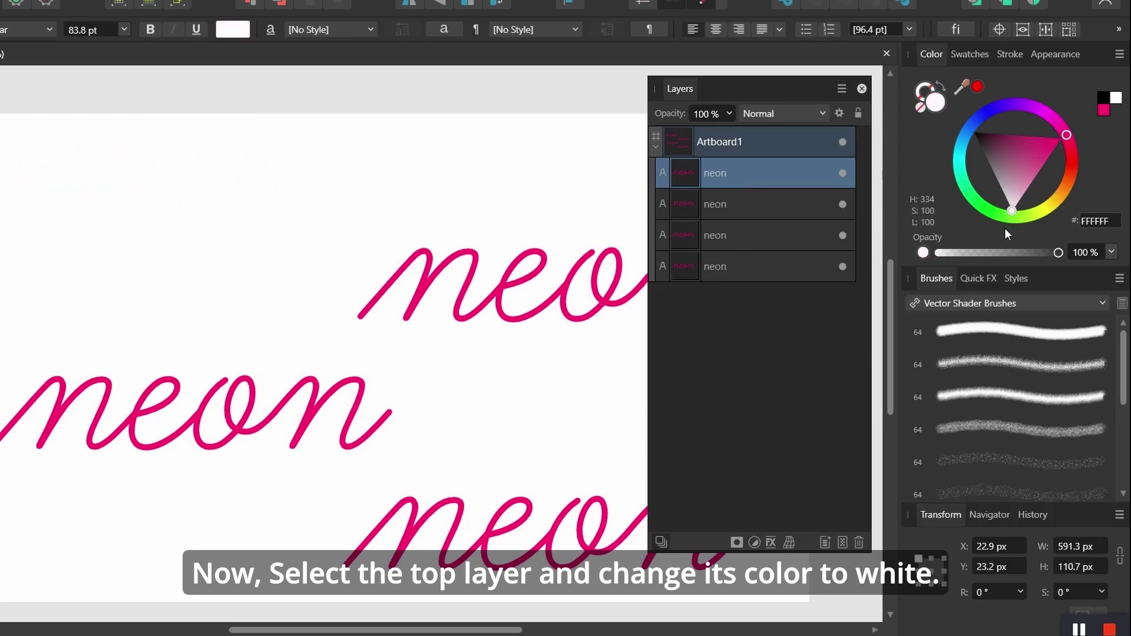
{"action": "left_click", "coordinate": [568, 283]}
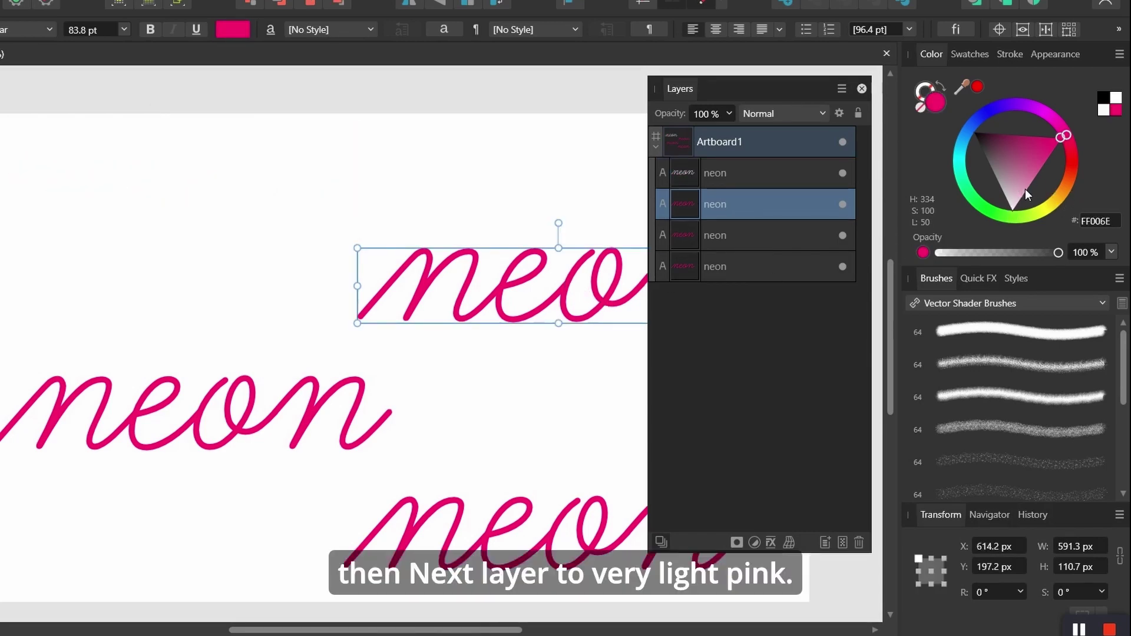
{"action": "left_click_drag", "start_coordinate": [1026, 185], "coordinate": [1031, 187]}
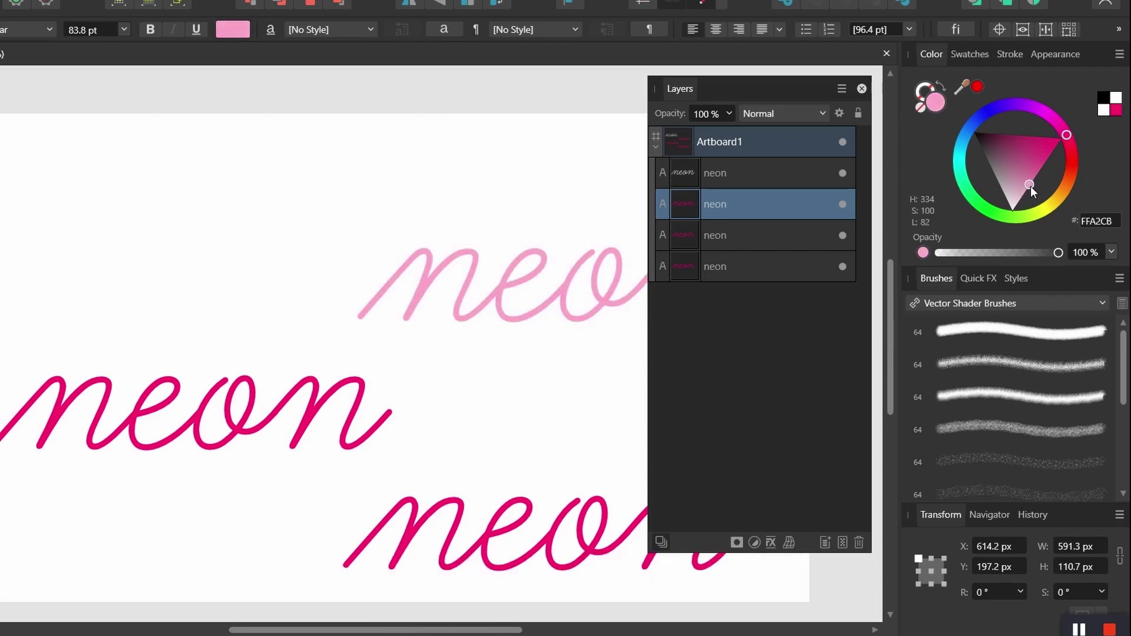
Step: Tint the third copy a lighter pink and dock the Layers panel back
{"action": "left_click", "coordinate": [742, 235]}
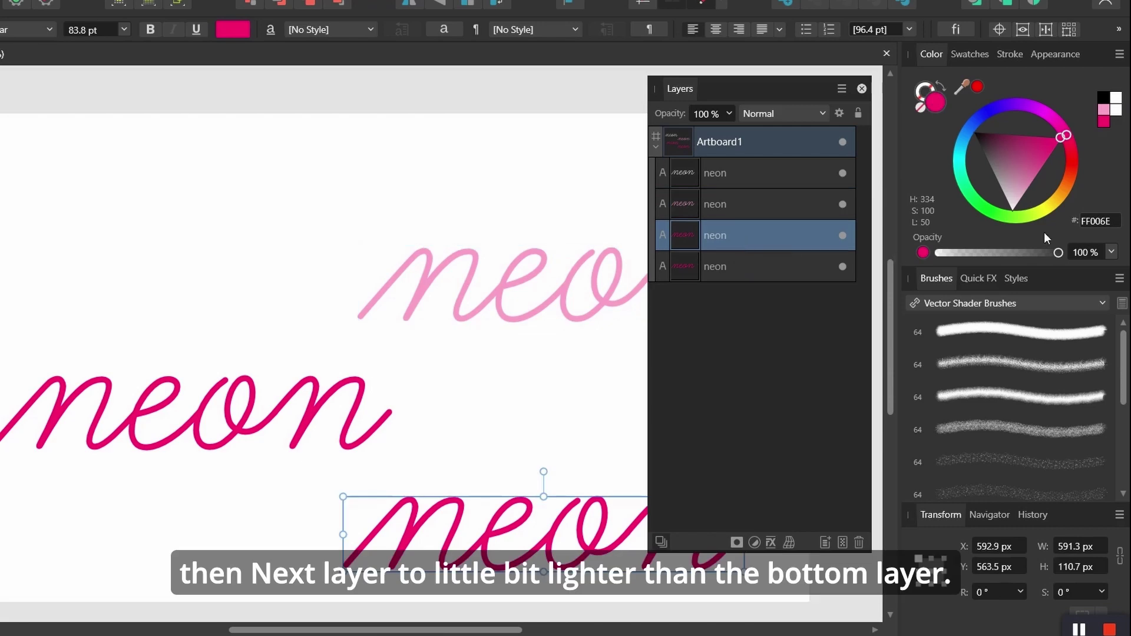
{"action": "left_click_drag", "start_coordinate": [1045, 158], "coordinate": [1053, 173]}
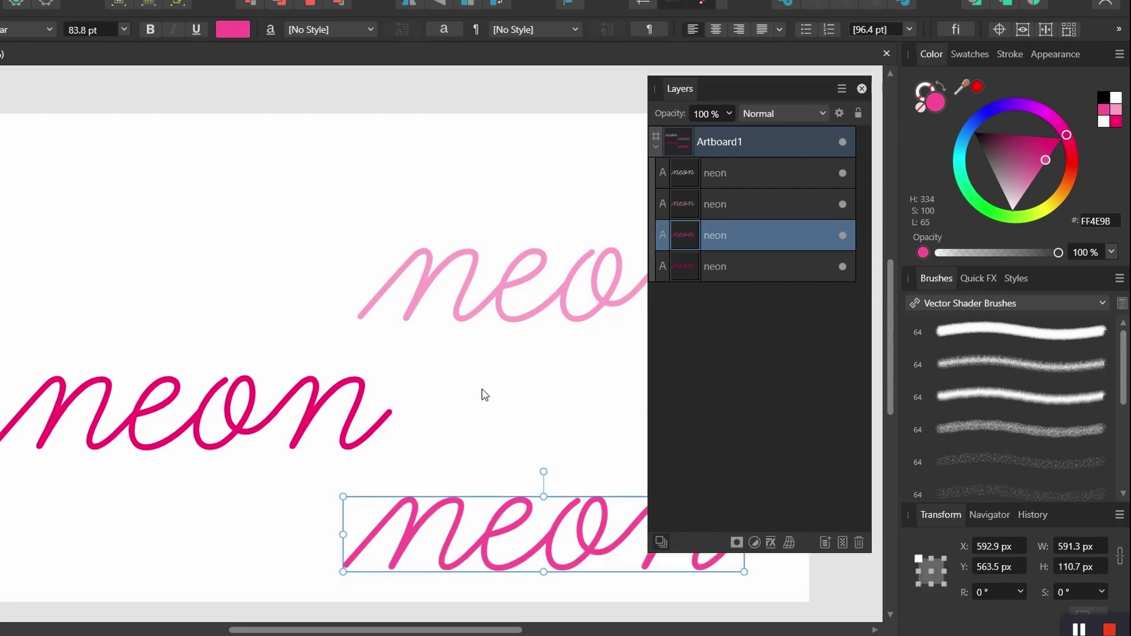
{"action": "key", "text": "alt+bracketright"}
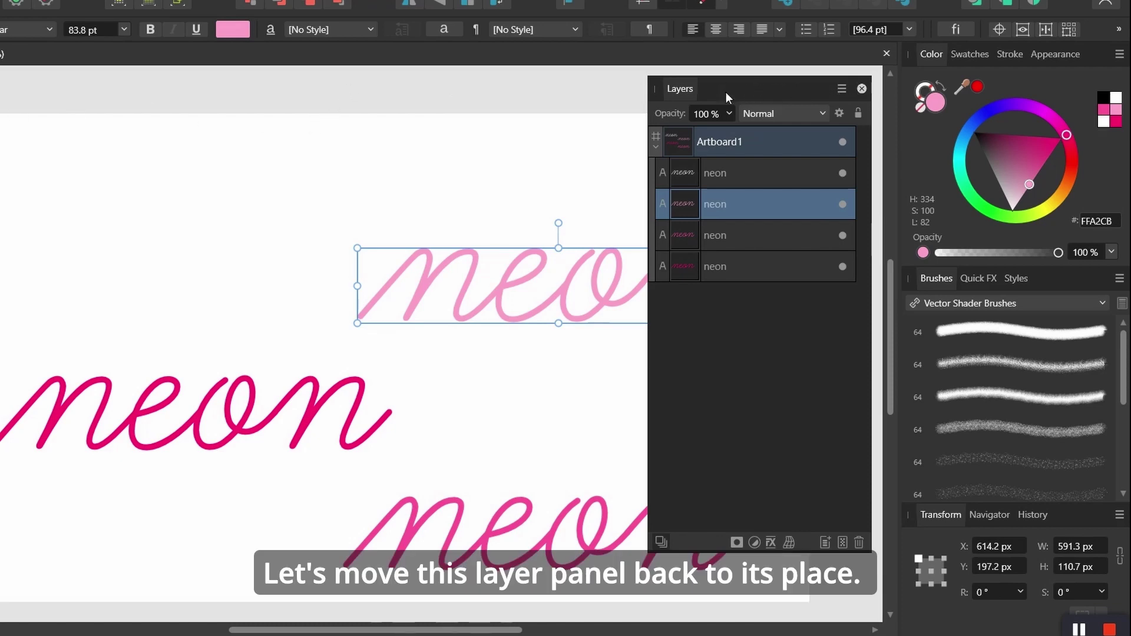
{"action": "left_click_drag", "start_coordinate": [685, 89], "coordinate": [933, 279]}
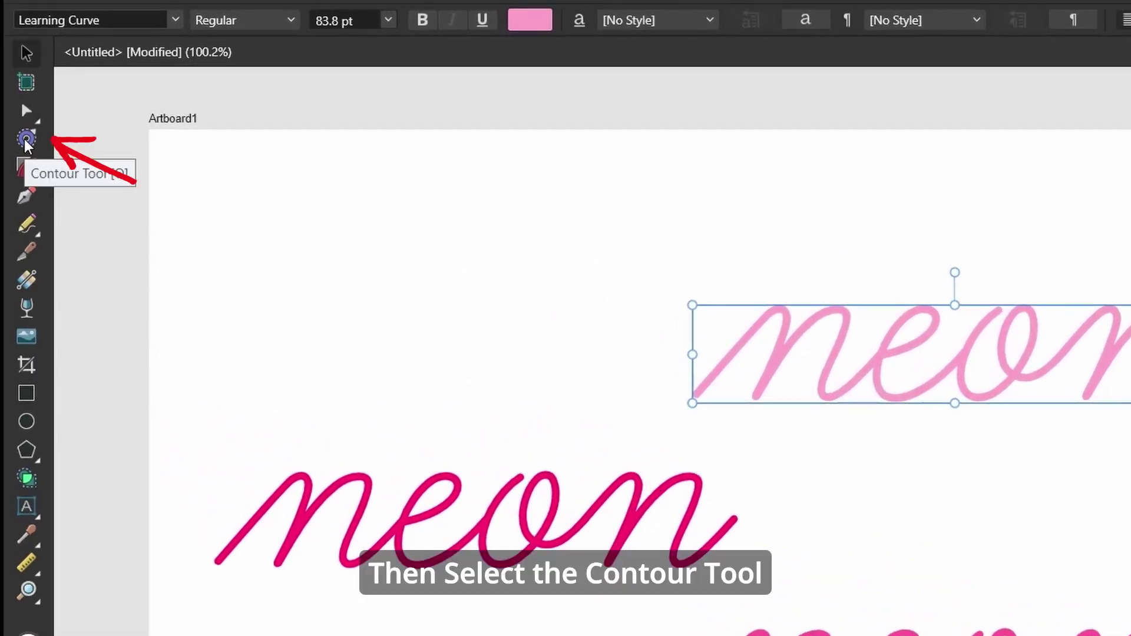
Step: Add a 5 px contour with round joins and round caps to the very light pink copy
{"action": "left_click", "coordinate": [28, 140]}
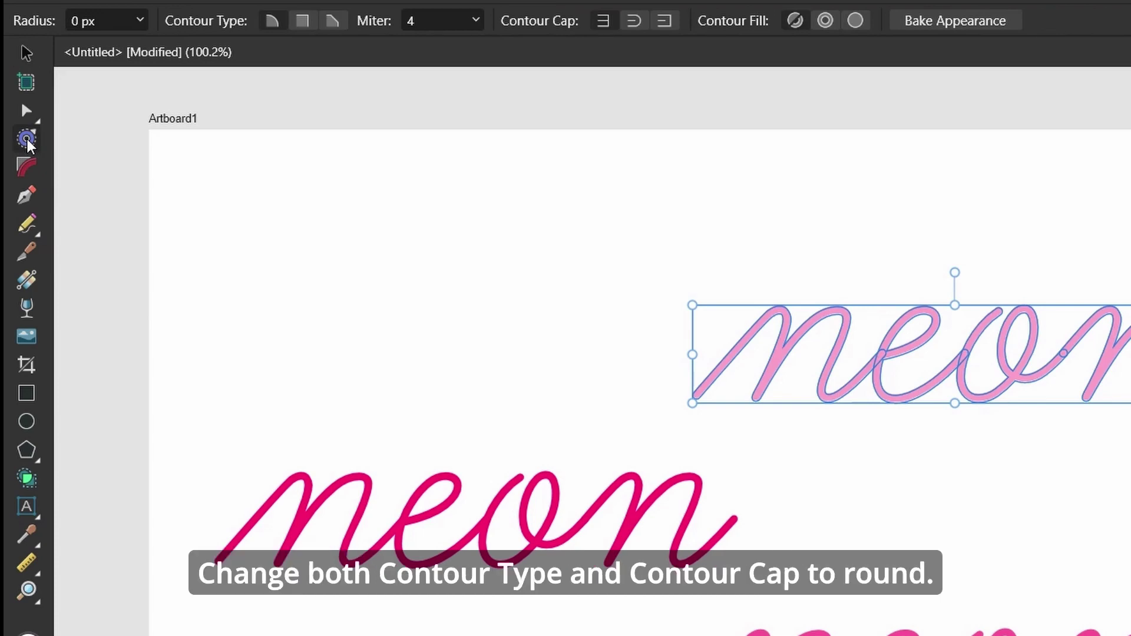
{"action": "left_click", "coordinate": [269, 21]}
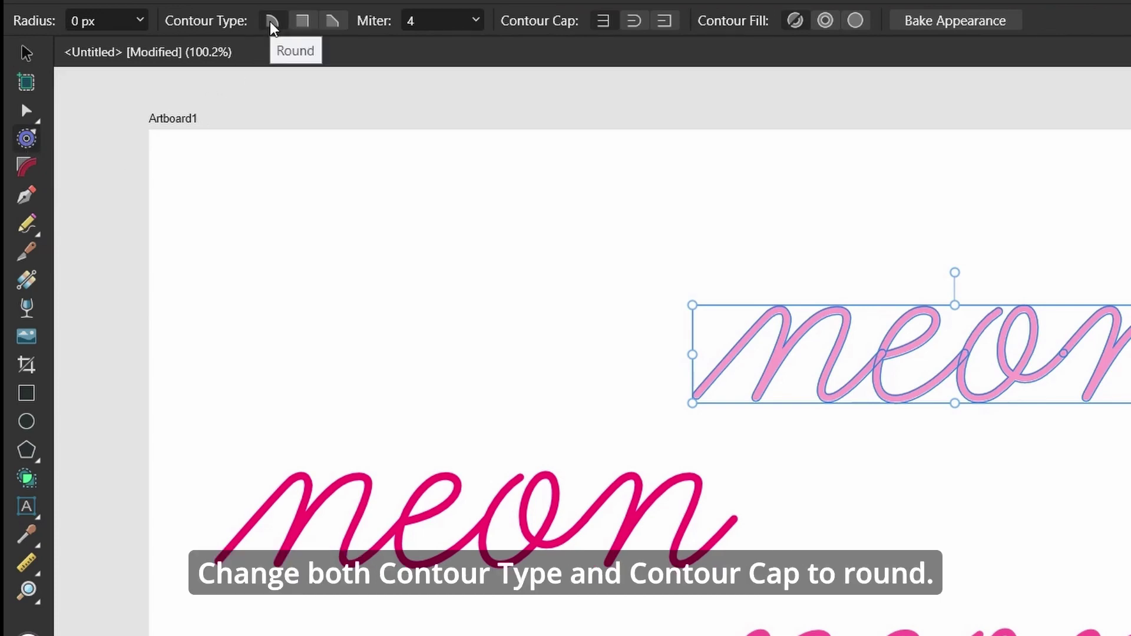
{"action": "left_click", "coordinate": [635, 20]}
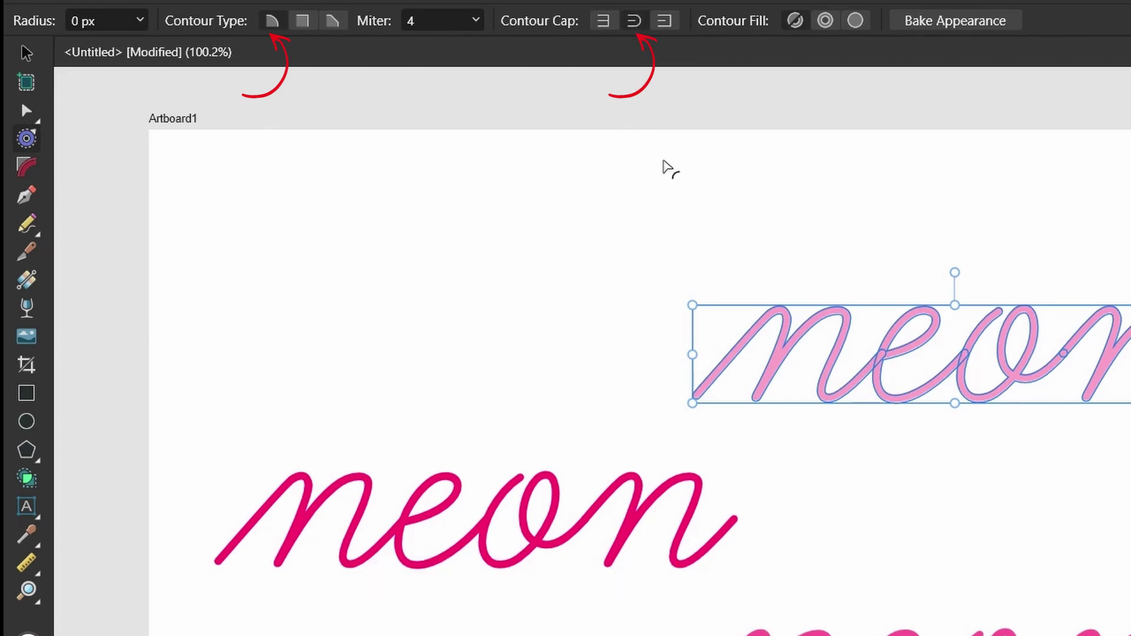
{"action": "left_click_drag", "start_coordinate": [959, 273], "coordinate": [964, 275]}
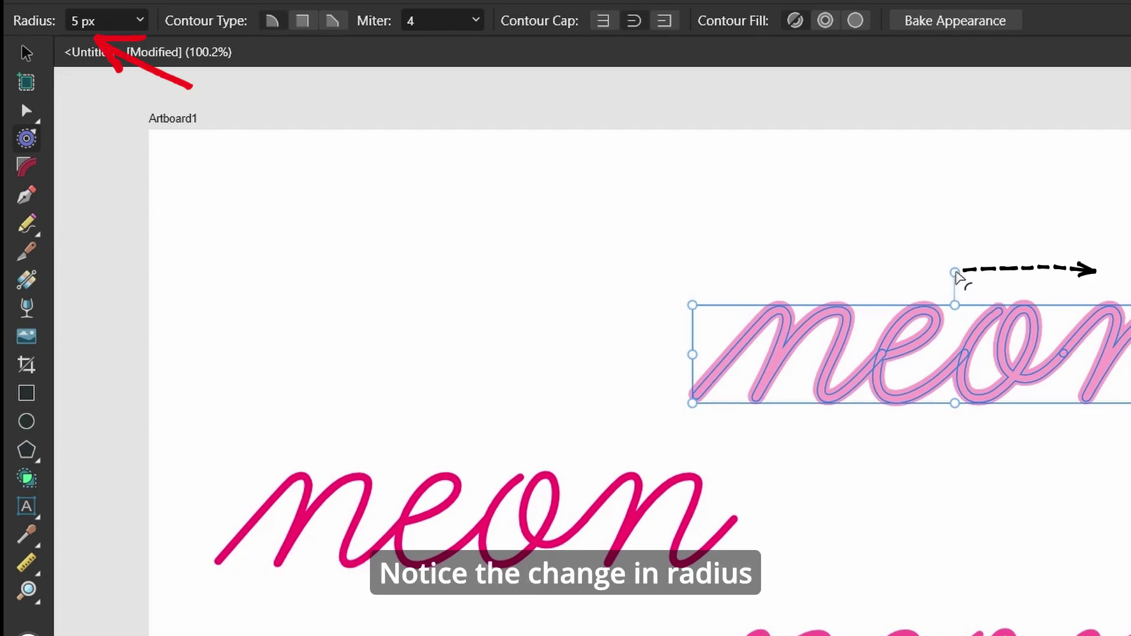
{"action": "left_click_drag", "start_coordinate": [957, 277], "coordinate": [955, 271]}
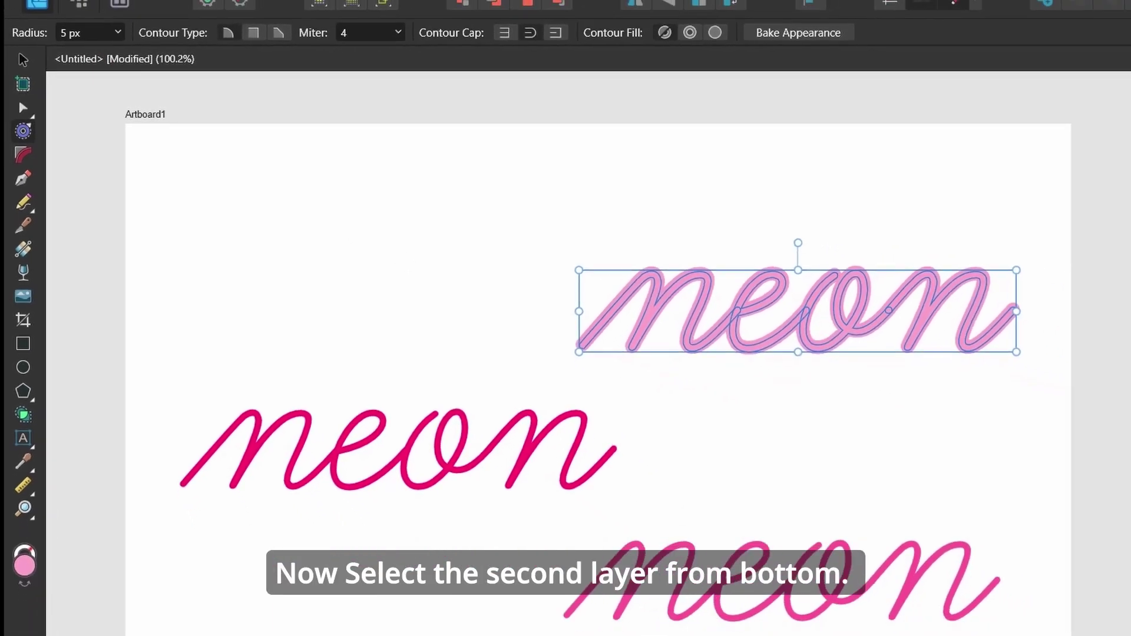
Step: Set contour radius 11 px on the lighter pink copy and 13 px on the deep pink copy
{"action": "left_click", "coordinate": [1110, 431]}
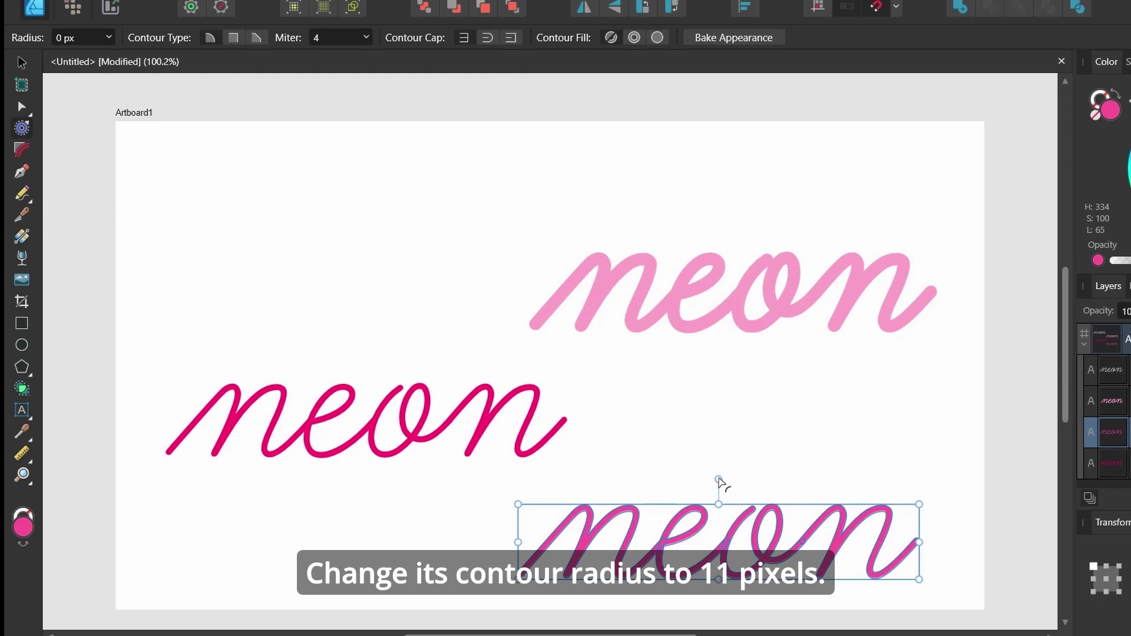
{"action": "left_click_drag", "start_coordinate": [720, 481], "coordinate": [727, 481]}
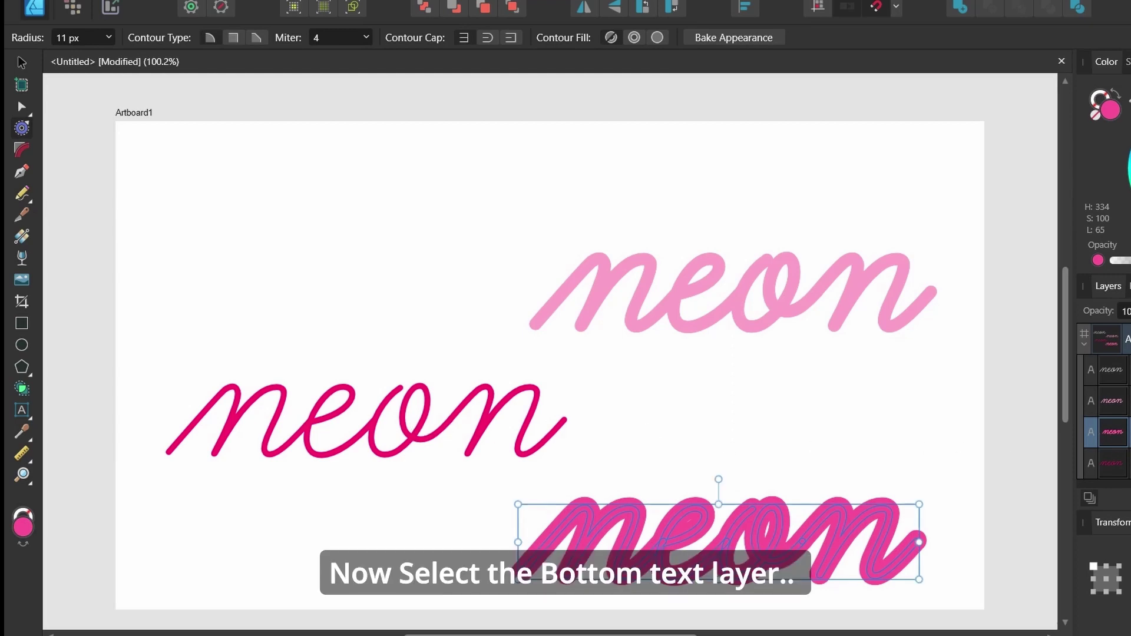
{"action": "left_click", "coordinate": [553, 442]}
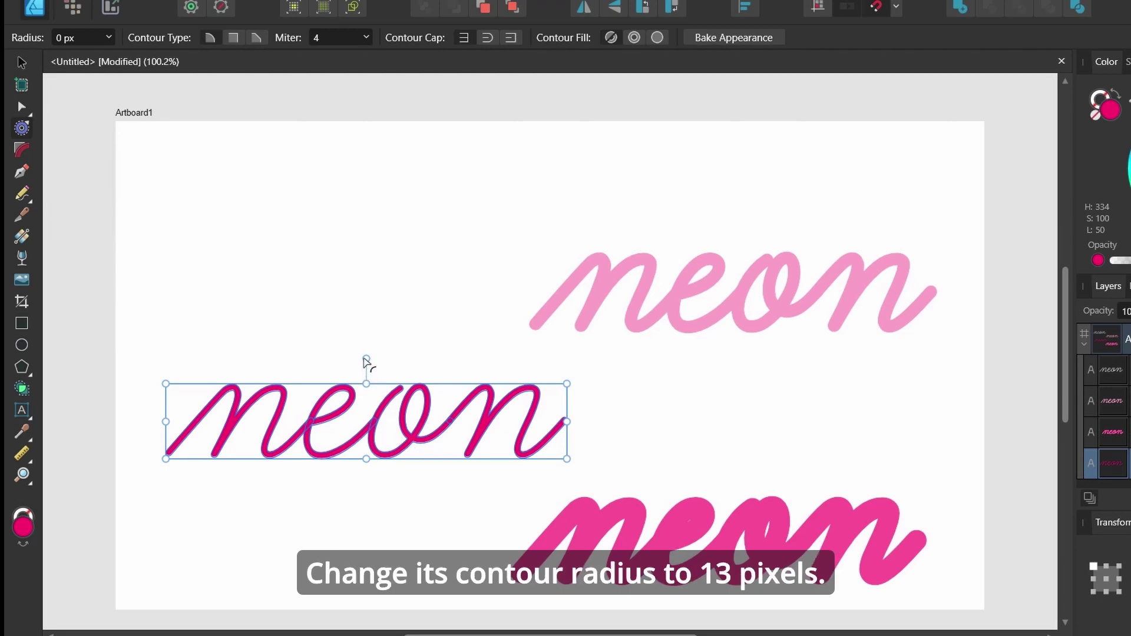
{"action": "left_click_drag", "start_coordinate": [367, 361], "coordinate": [378, 365]}
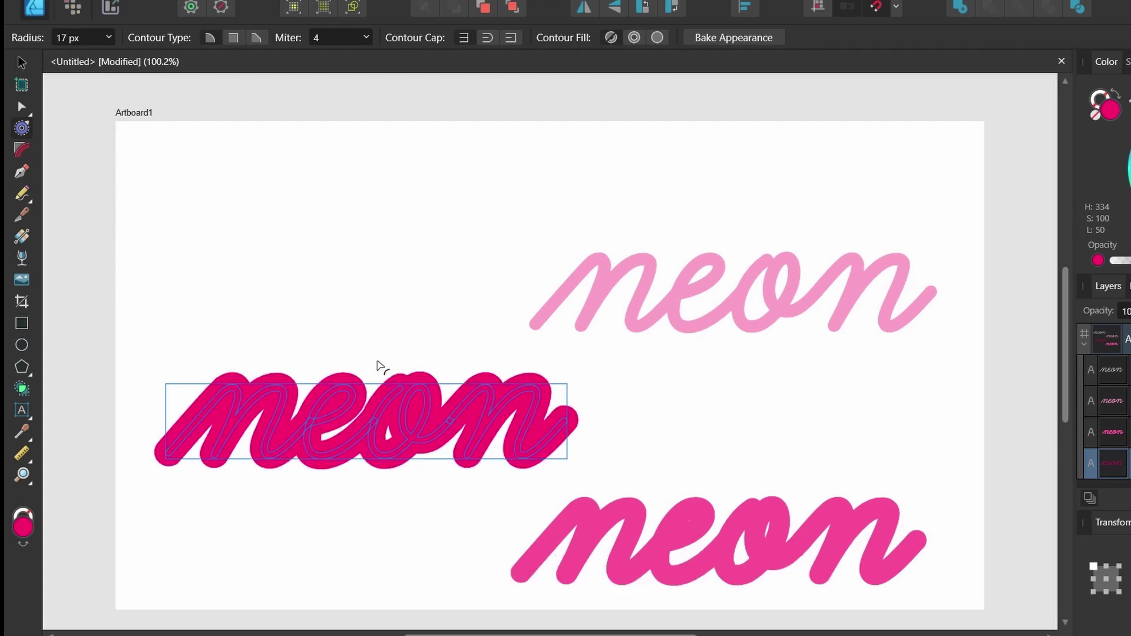
{"action": "left_click_drag", "start_coordinate": [378, 364], "coordinate": [375, 365]}
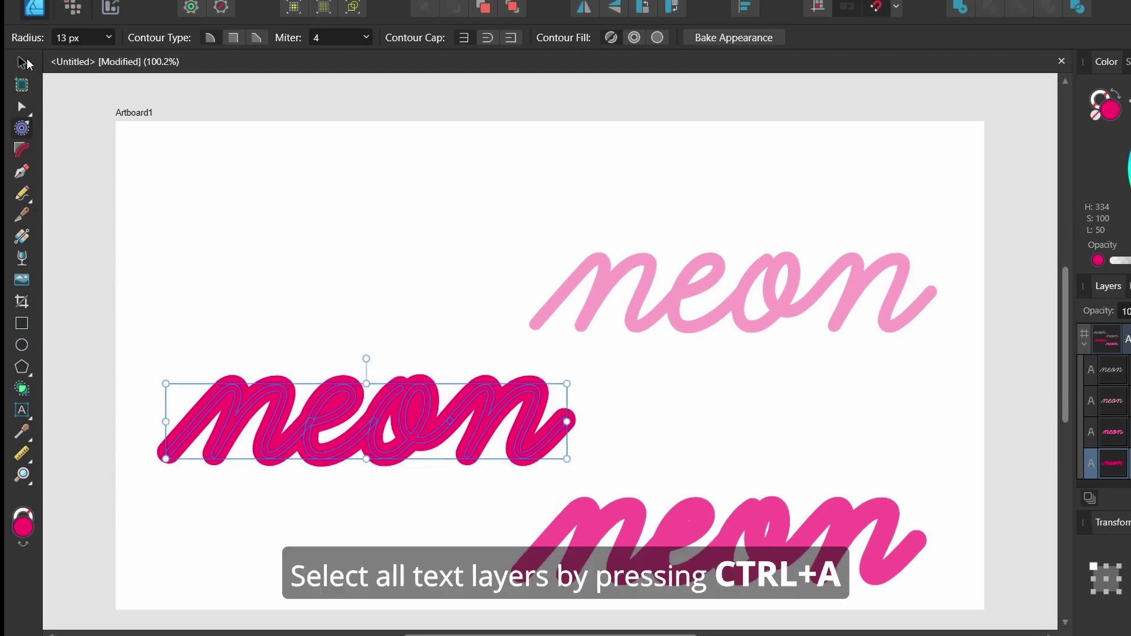
Step: Select all four neon text copies and align them to centre, horizontally and vertically
{"action": "left_click", "coordinate": [22, 63]}
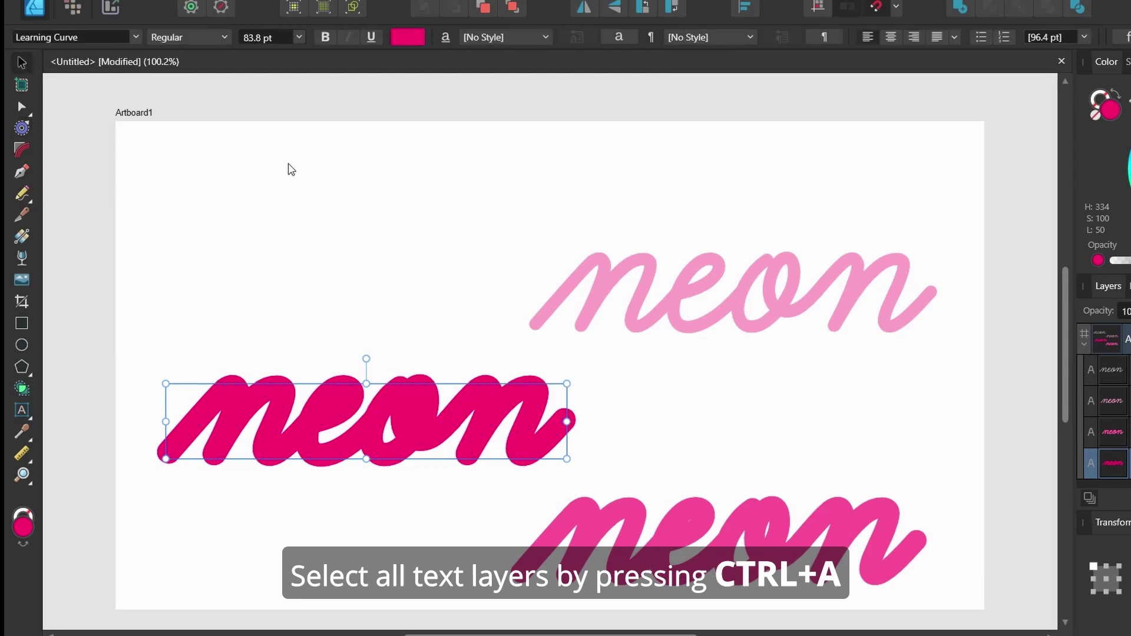
{"action": "key", "text": "ctrl+a"}
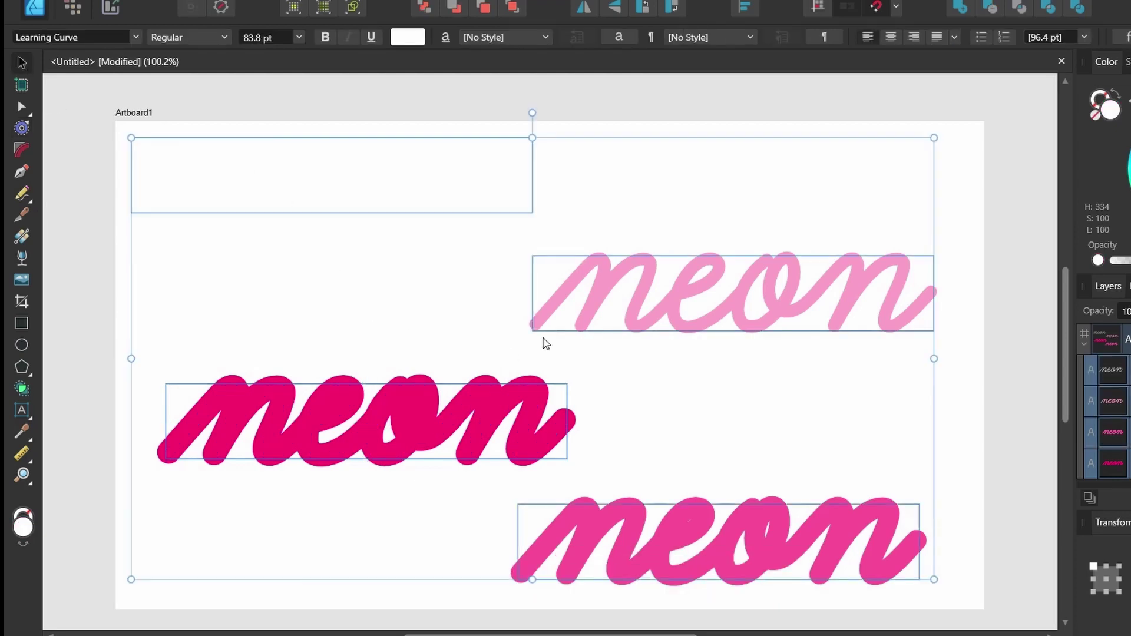
{"action": "left_click", "coordinate": [744, 7]}
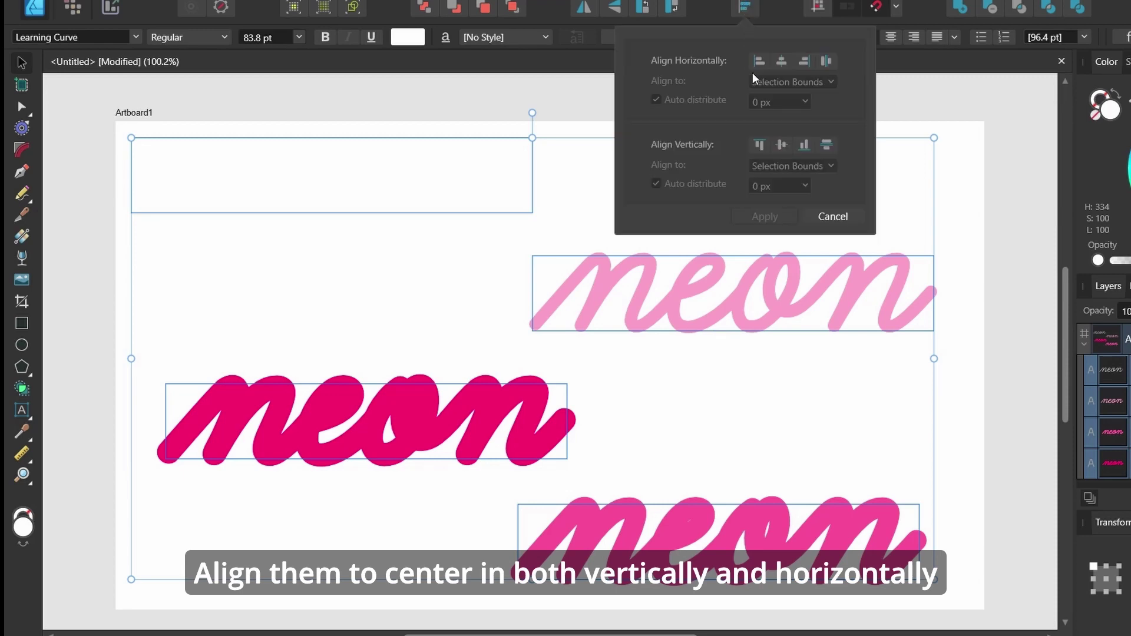
{"action": "left_click", "coordinate": [782, 62]}
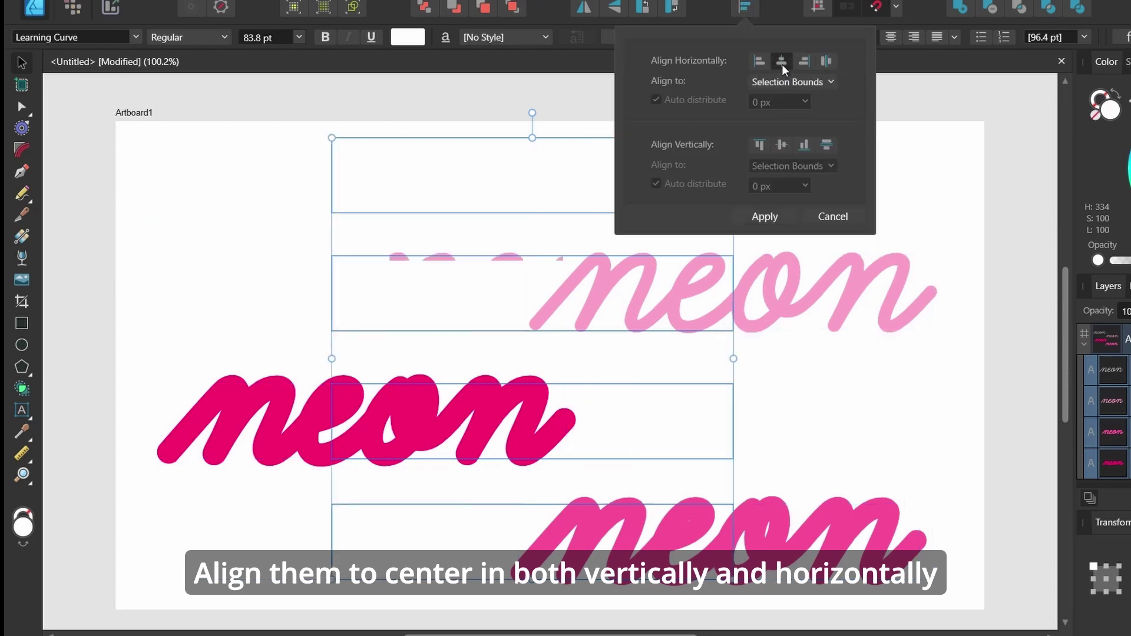
{"action": "left_click", "coordinate": [778, 145]}
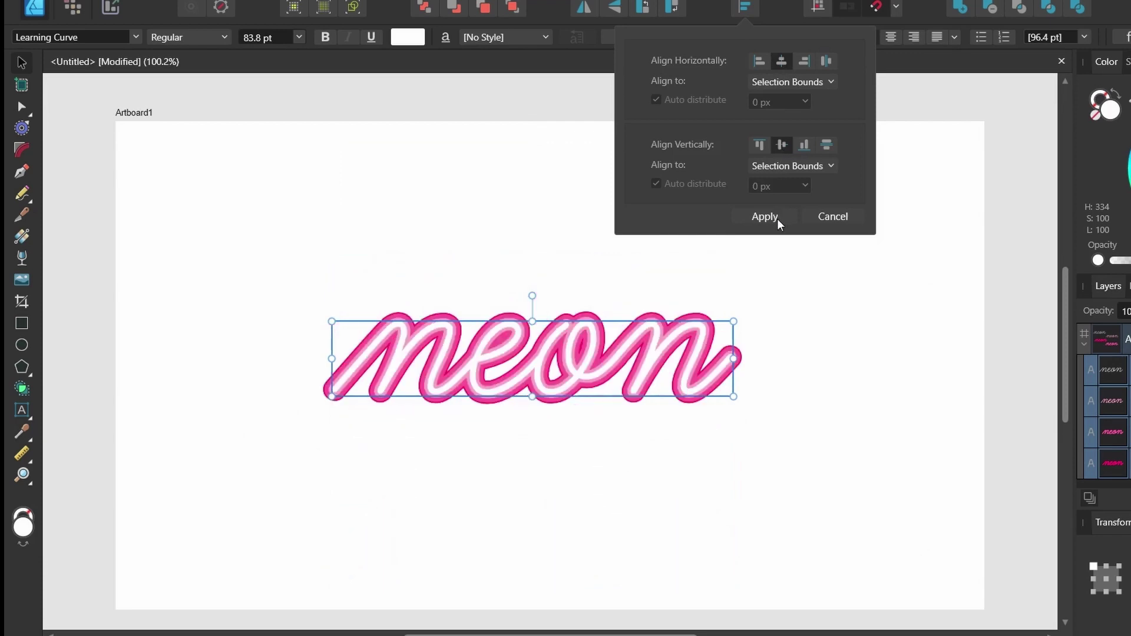
{"action": "left_click", "coordinate": [772, 217]}
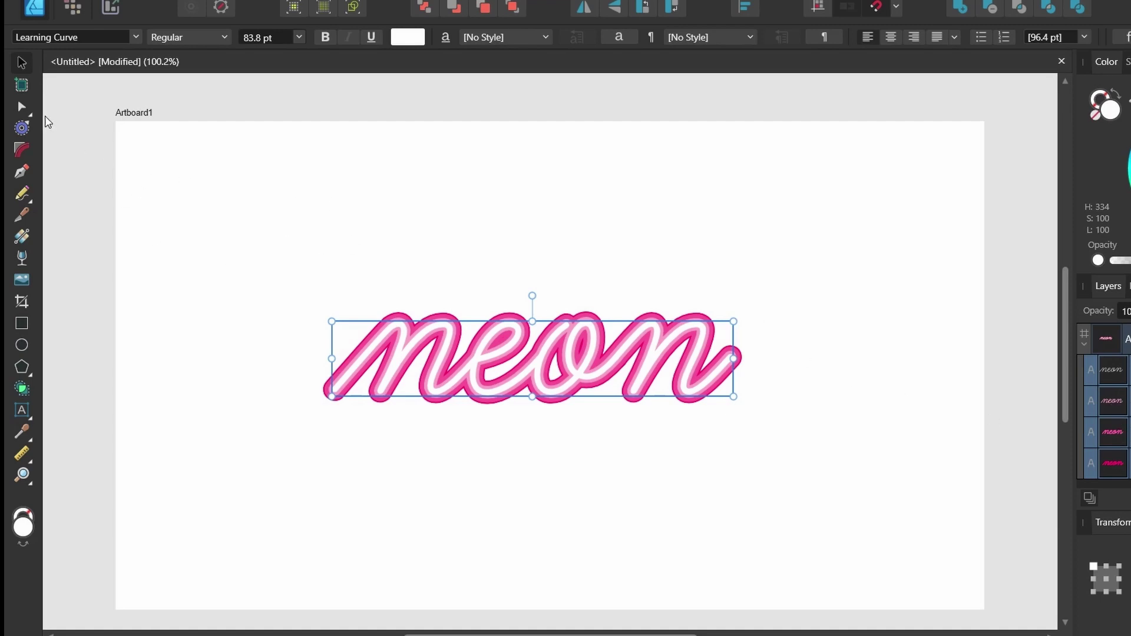
{"action": "left_click", "coordinate": [21, 129]}
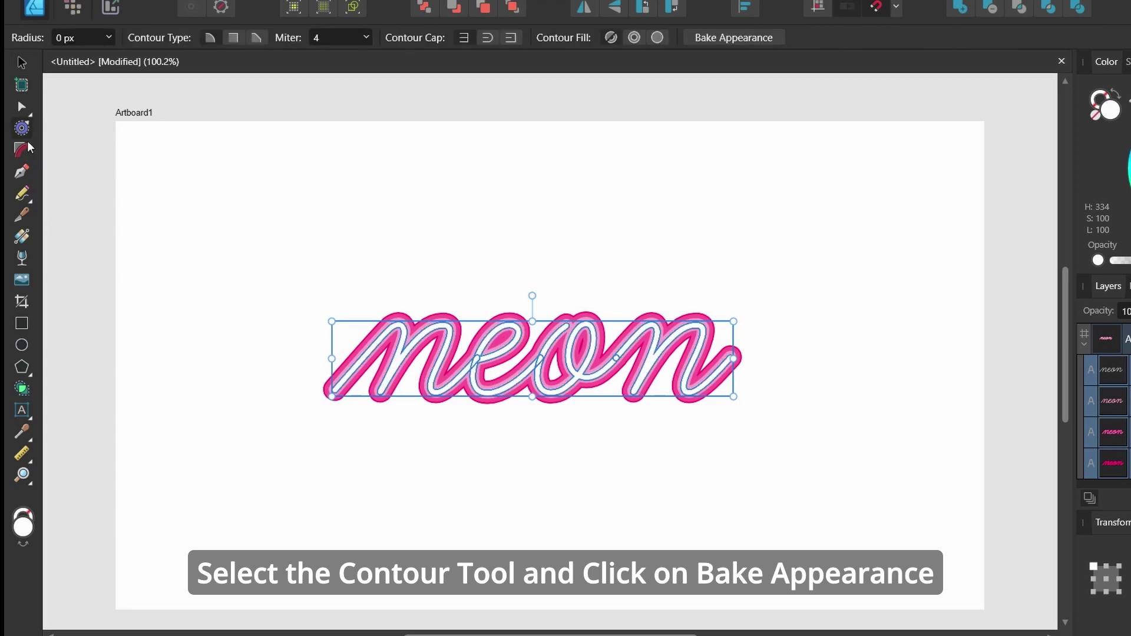
{"action": "left_click", "coordinate": [723, 38]}
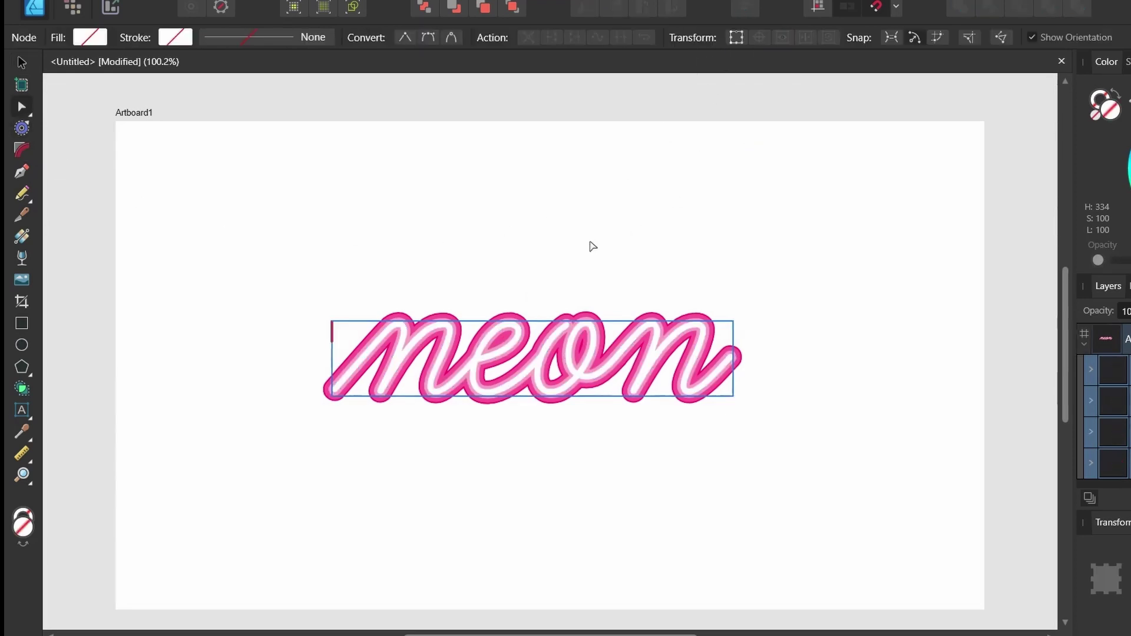
{"action": "left_click", "coordinate": [22, 64]}
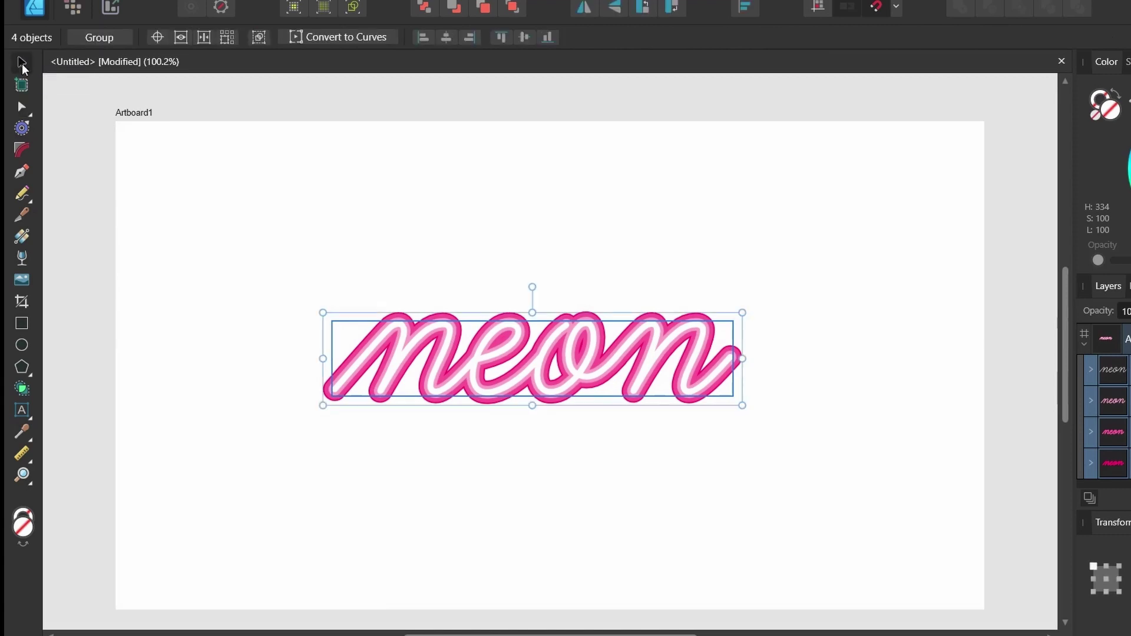
{"action": "left_click", "coordinate": [1011, 407]}
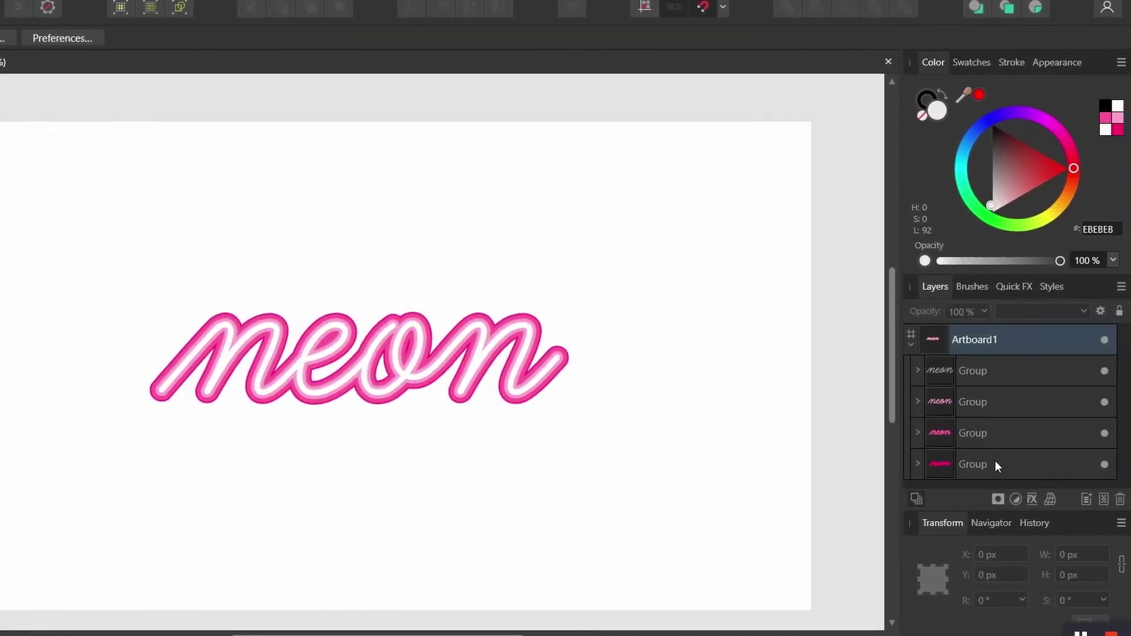
Step: Apply a 20 px Gaussian Blur layer effect to the bottom deep pink neon group
{"action": "left_click", "coordinate": [995, 466]}
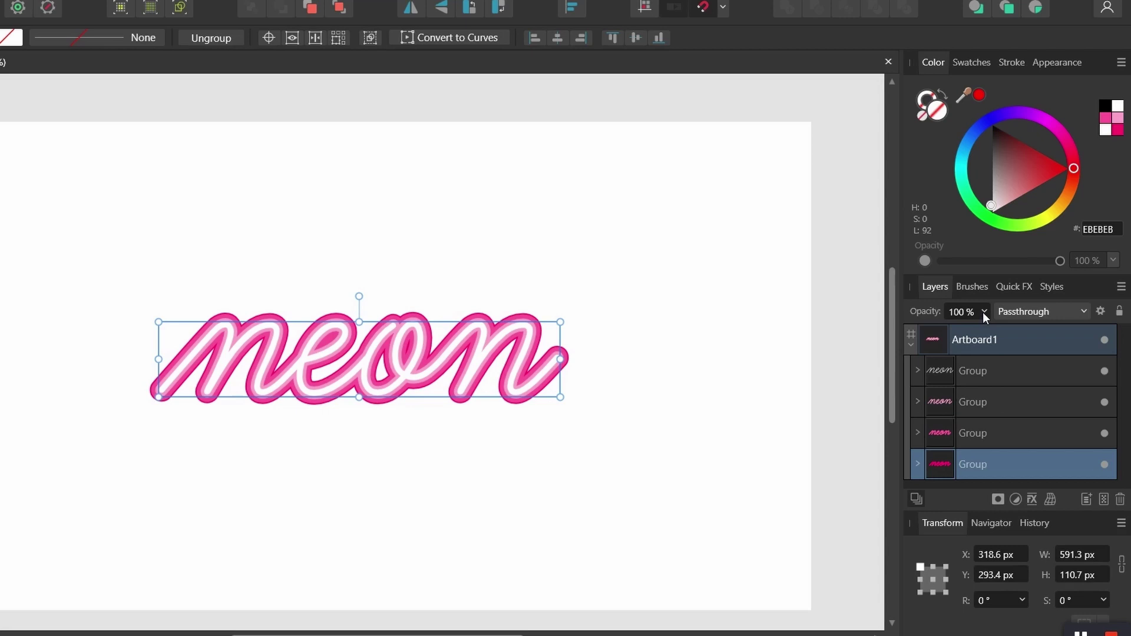
{"action": "left_click", "coordinate": [1033, 501]}
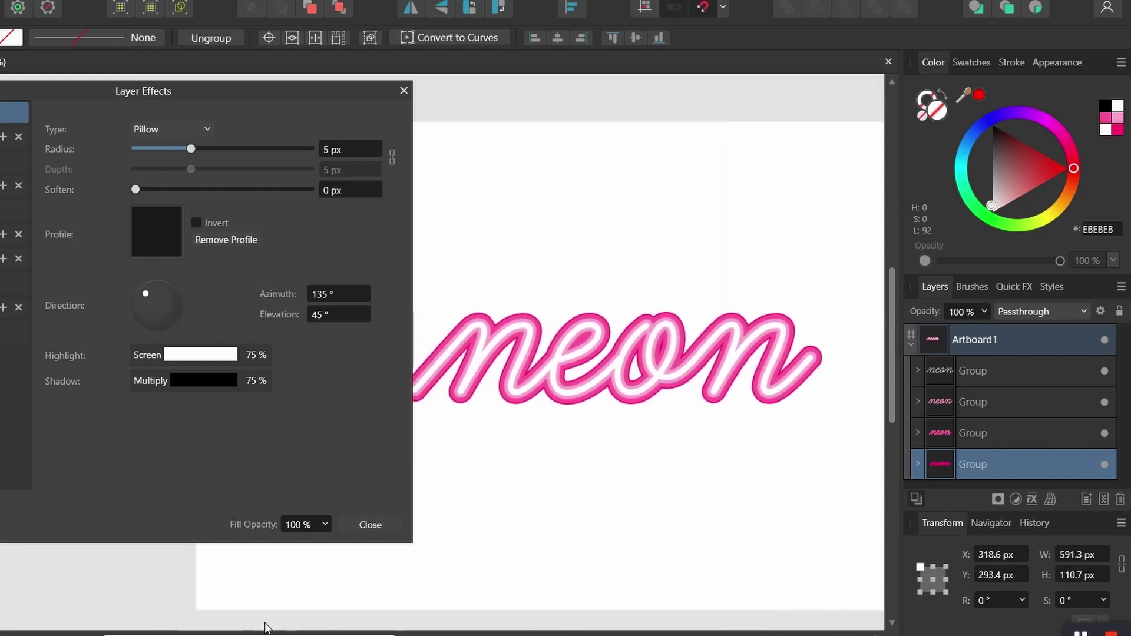
{"action": "left_click", "coordinate": [88, 346]}
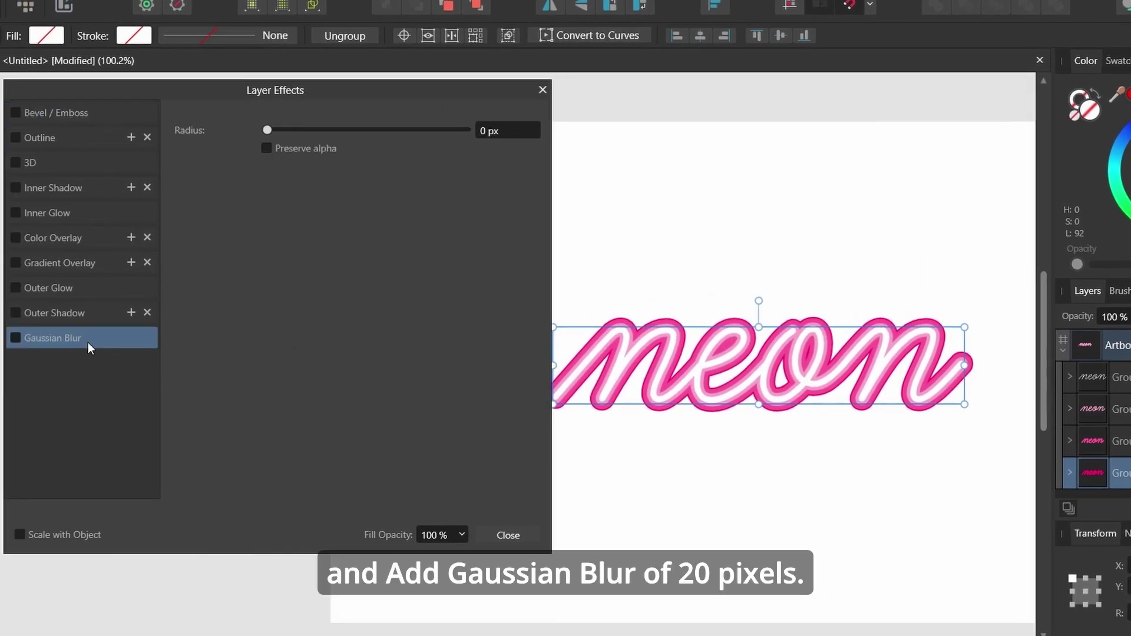
{"action": "left_click", "coordinate": [489, 130]}
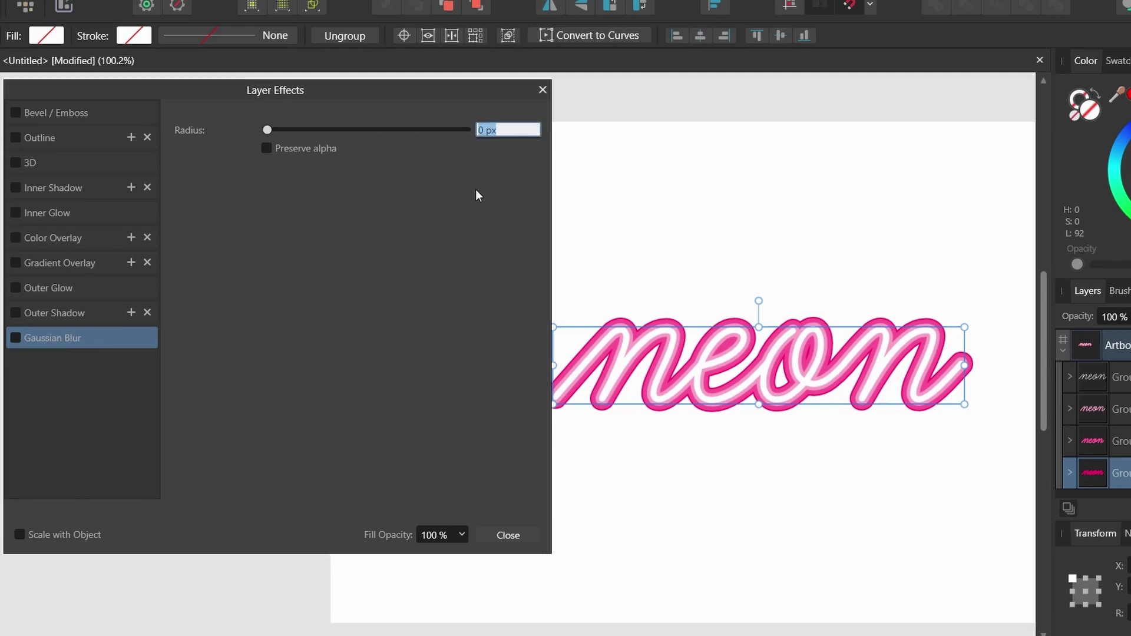
{"action": "type", "text": "20"}
{"action": "key", "text": "Return"}
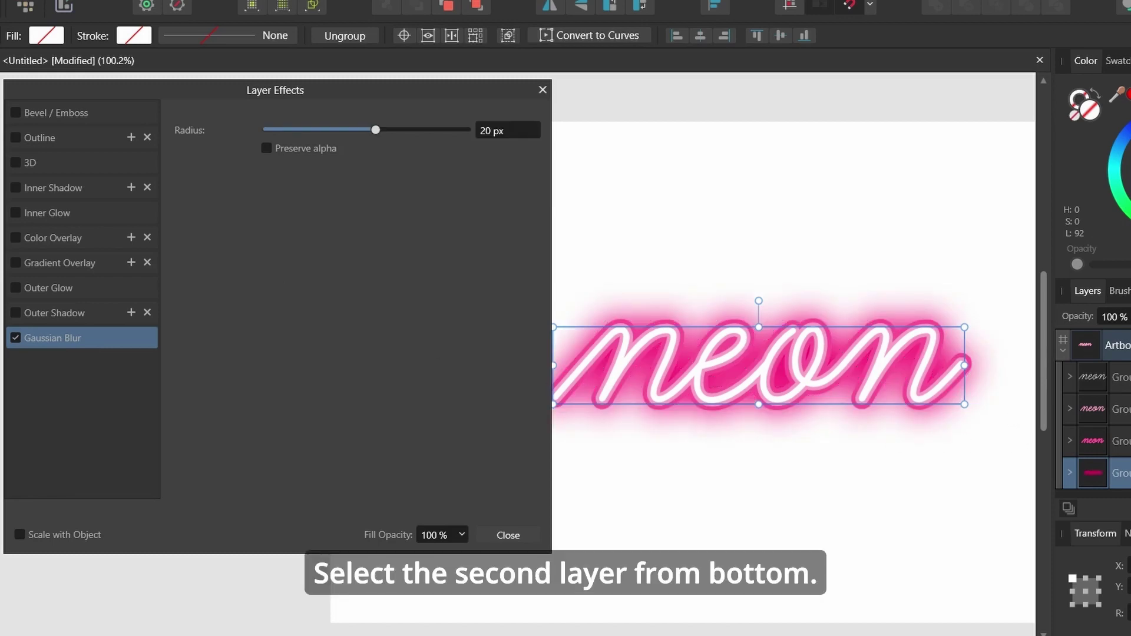
Step: Give the lighter pink group, second from the bottom, a 10 px Gaussian Blur
{"action": "left_click", "coordinate": [1094, 441]}
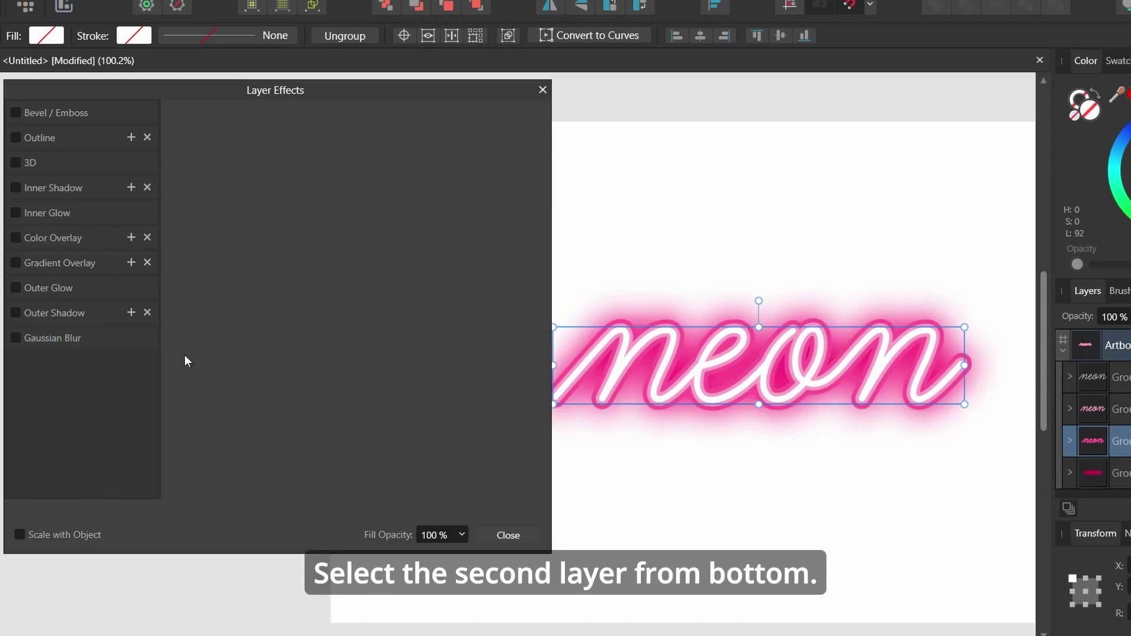
{"action": "left_click", "coordinate": [97, 340]}
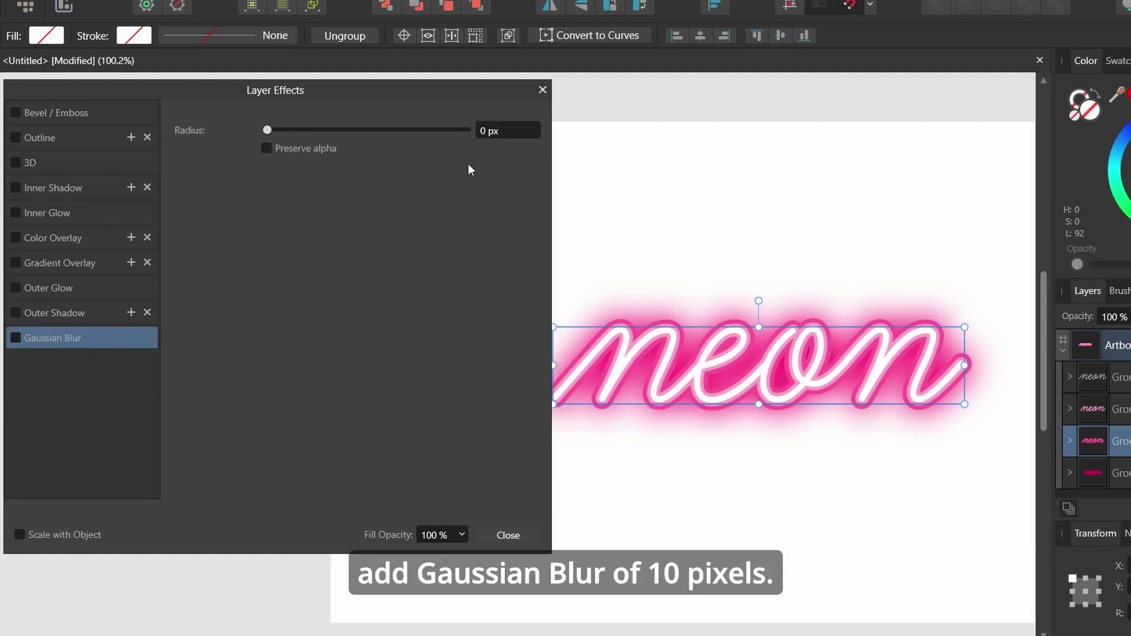
{"action": "left_click", "coordinate": [484, 132]}
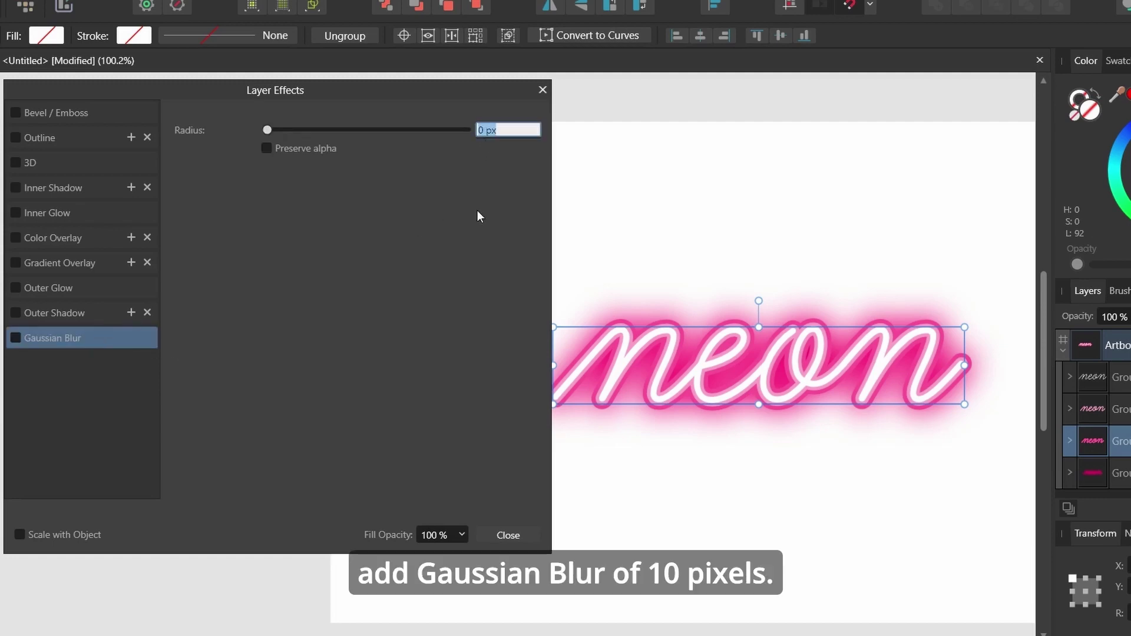
{"action": "type", "text": "10"}
{"action": "key", "text": "Return"}
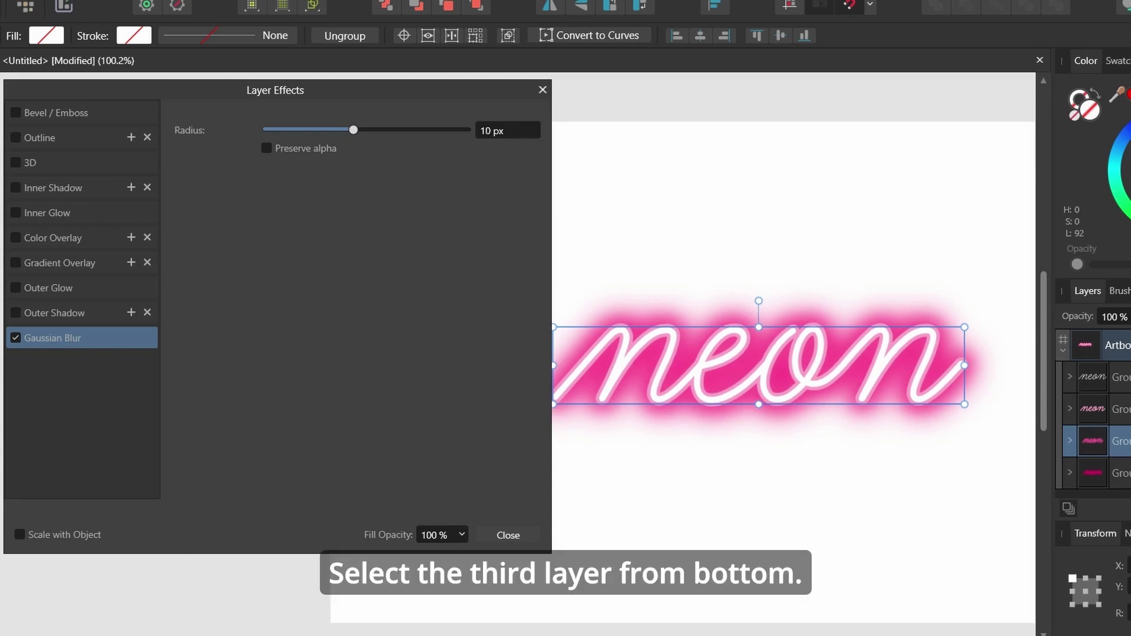
Step: Apply a 5 px Gaussian Blur to the third group from the bottom and close Layer Effects
{"action": "left_click", "coordinate": [1092, 409]}
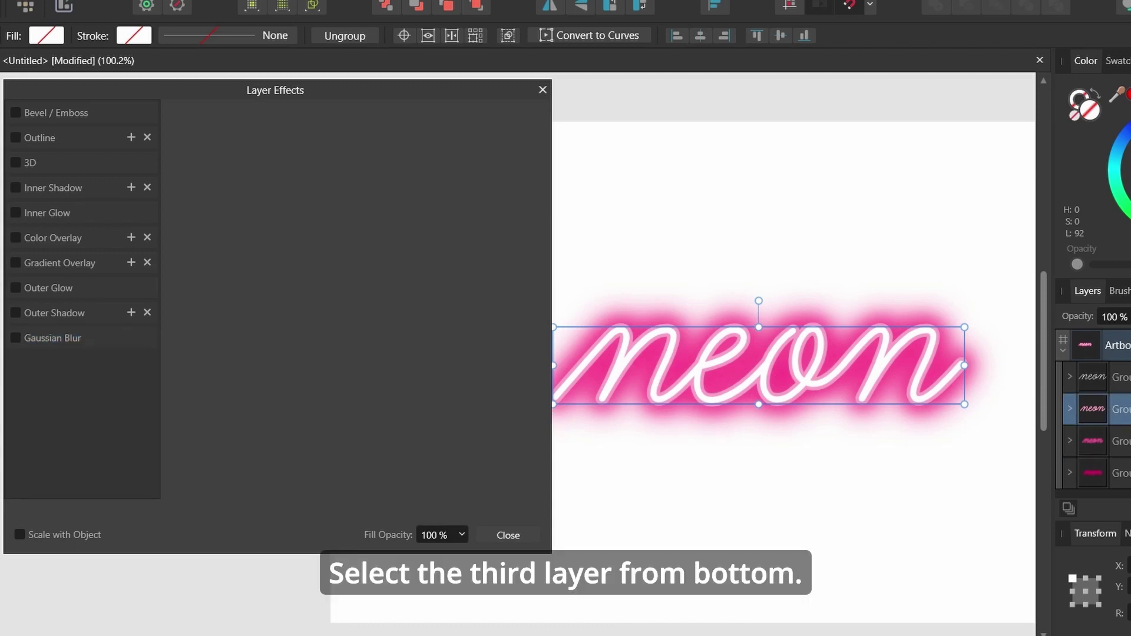
{"action": "left_click", "coordinate": [33, 342]}
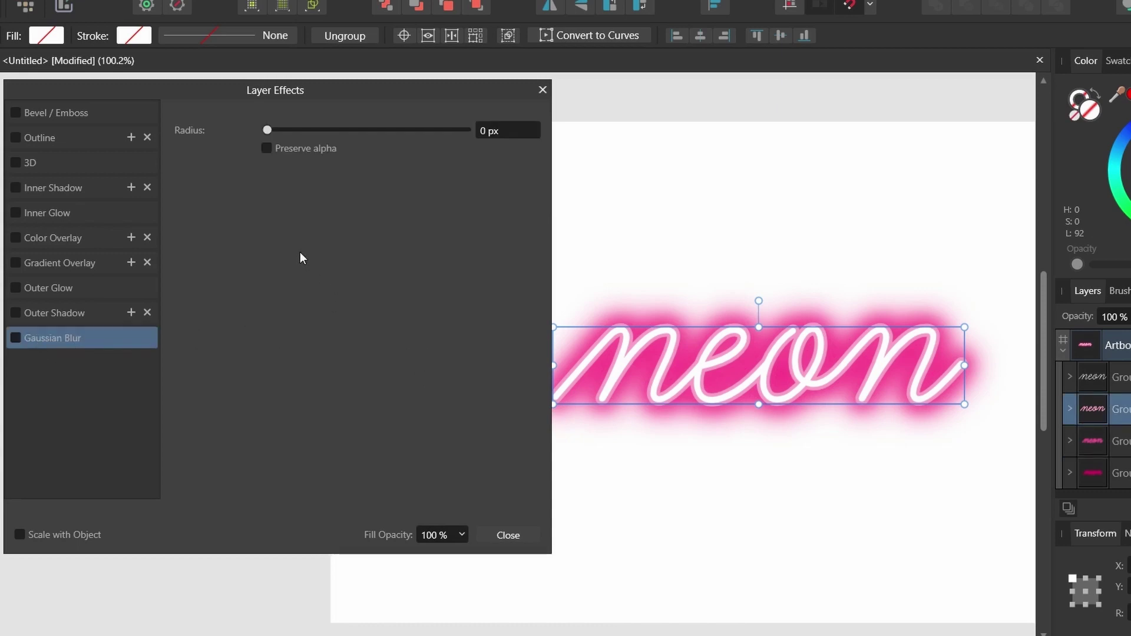
{"action": "left_click", "coordinate": [486, 131]}
{"action": "type", "text": "5"}
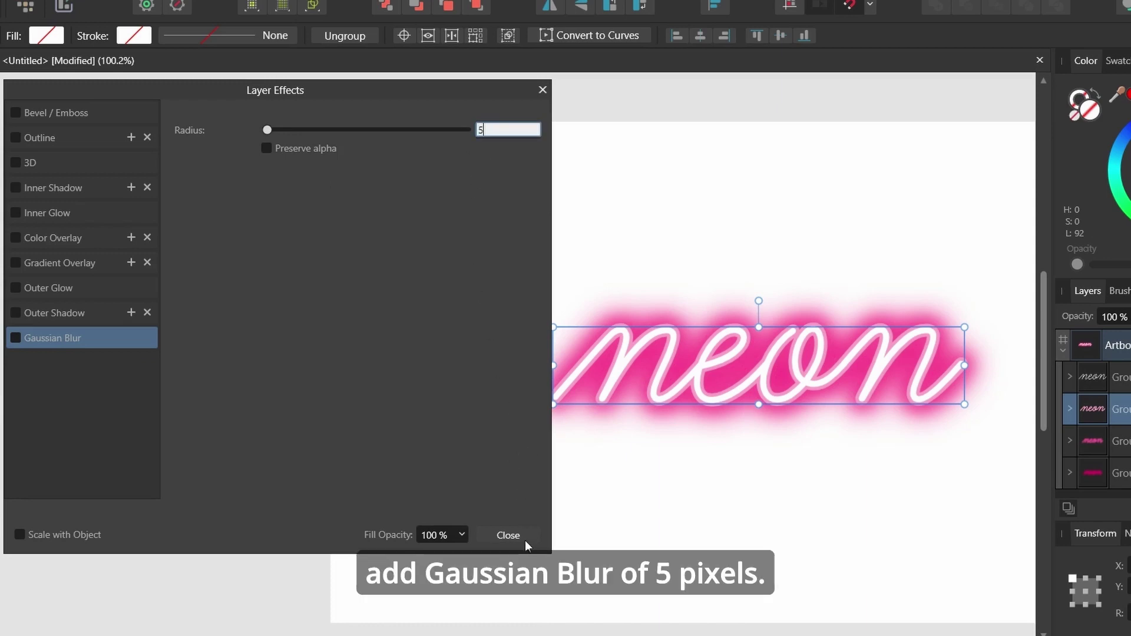
{"action": "key", "text": "Return"}
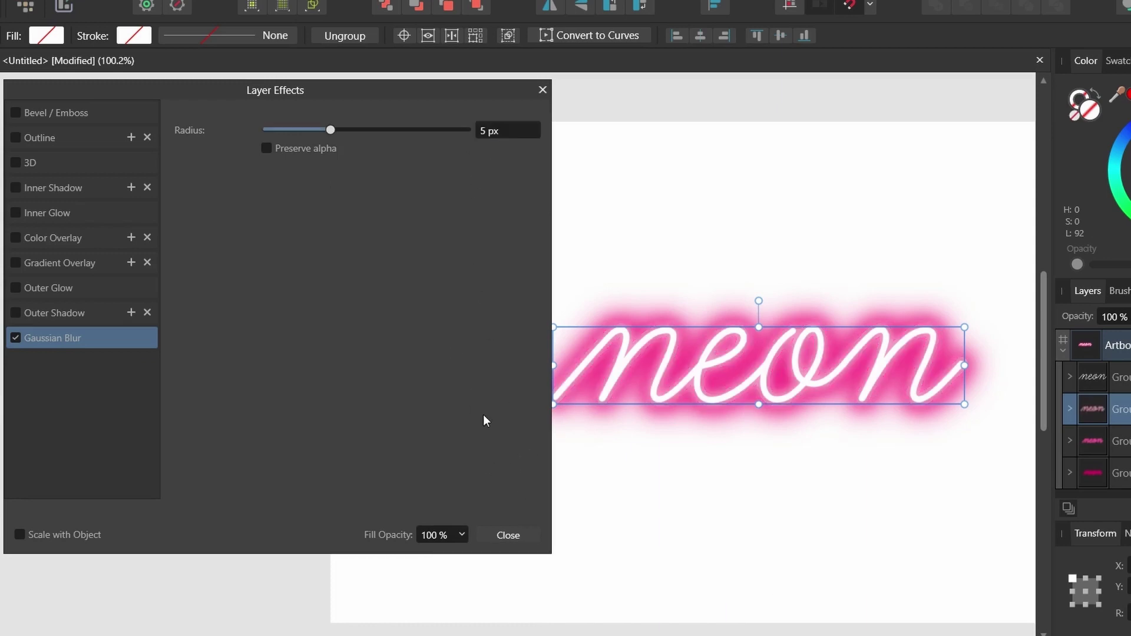
{"action": "left_click", "coordinate": [515, 535]}
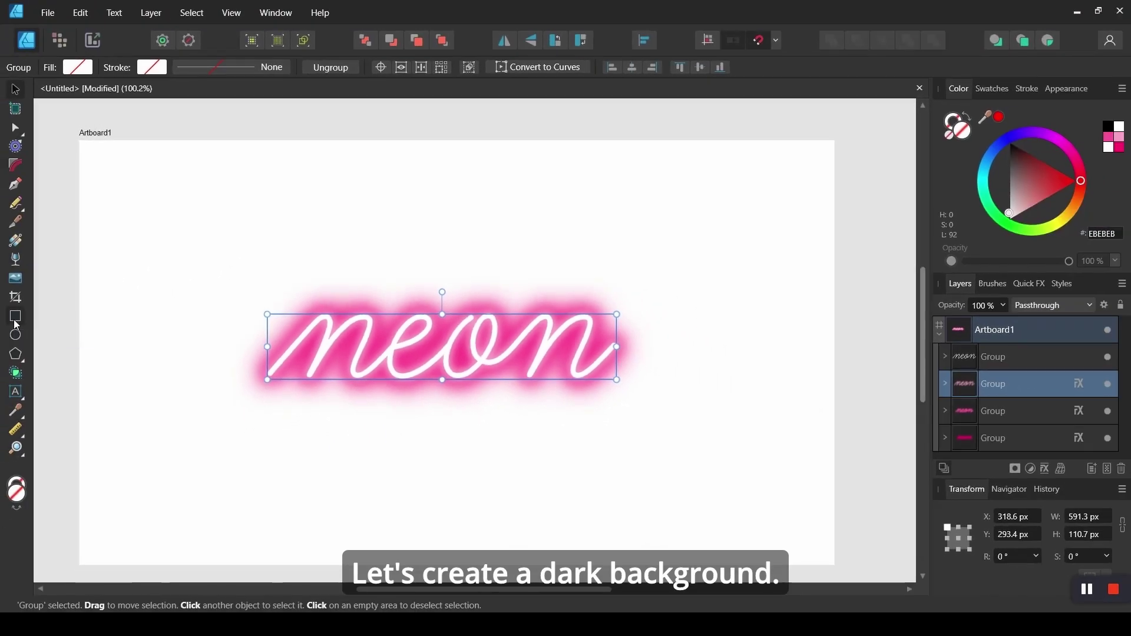
Step: Draw a light grey rectangle covering the whole artboard and move it to the back
{"action": "left_click", "coordinate": [14, 316]}
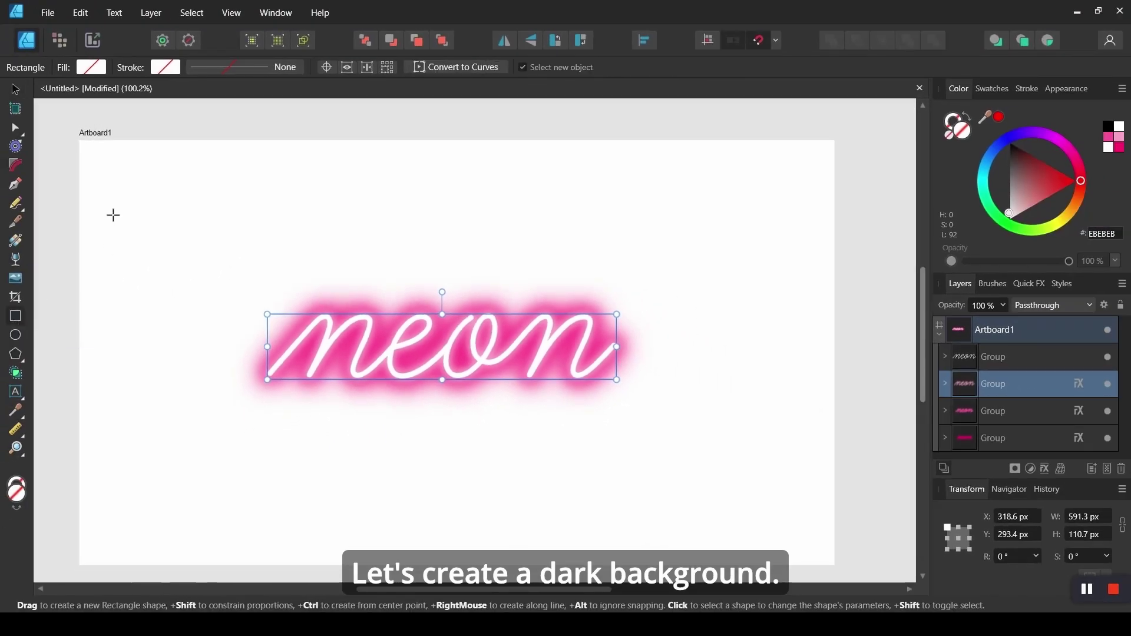
{"action": "mouse_move", "coordinate": [81, 140]}
{"action": "left_mouse_down"}
{"action": "mouse_move", "coordinate": [475, 374]}
{"action": "mouse_move", "coordinate": [822, 551]}
{"action": "mouse_move", "coordinate": [834, 518]}
{"action": "left_mouse_up"}
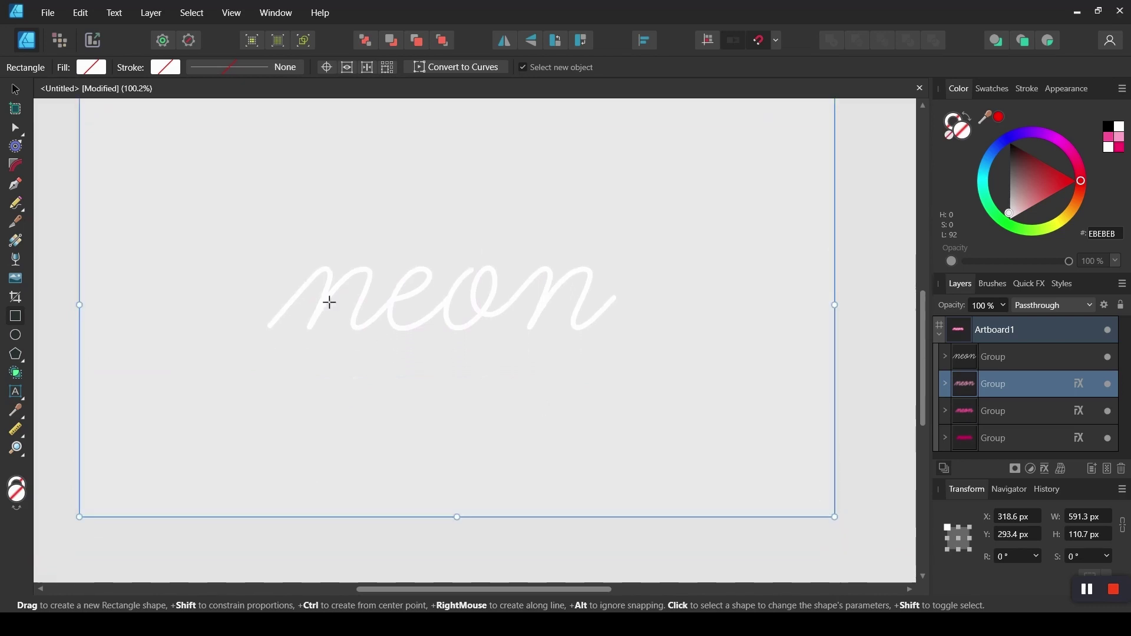
{"action": "left_click", "coordinate": [13, 88]}
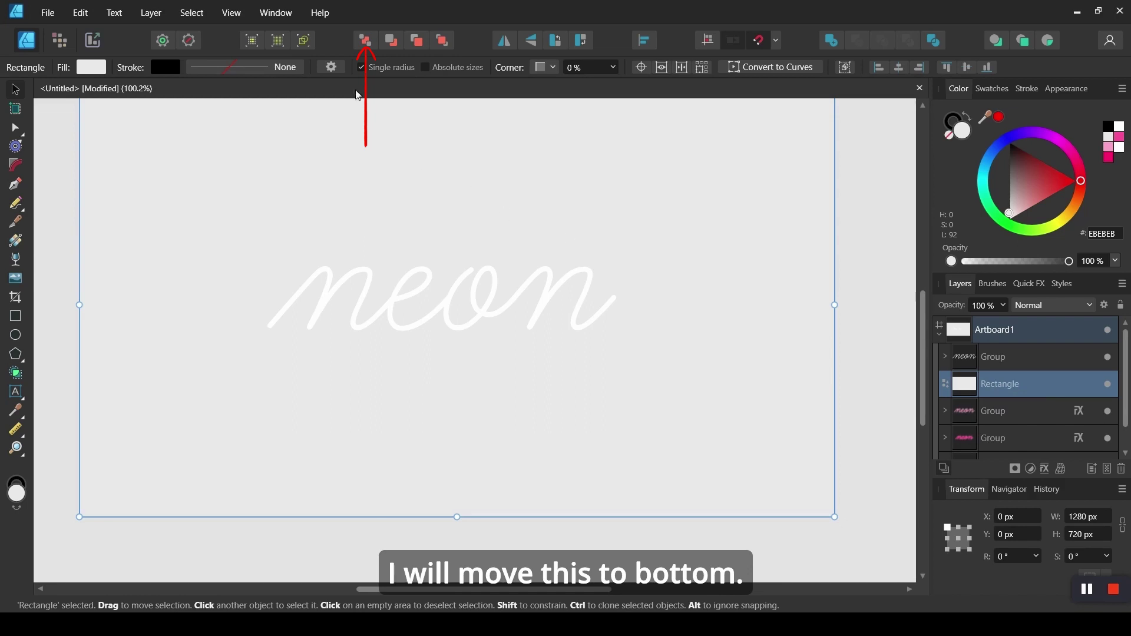
{"action": "left_click", "coordinate": [368, 40]}
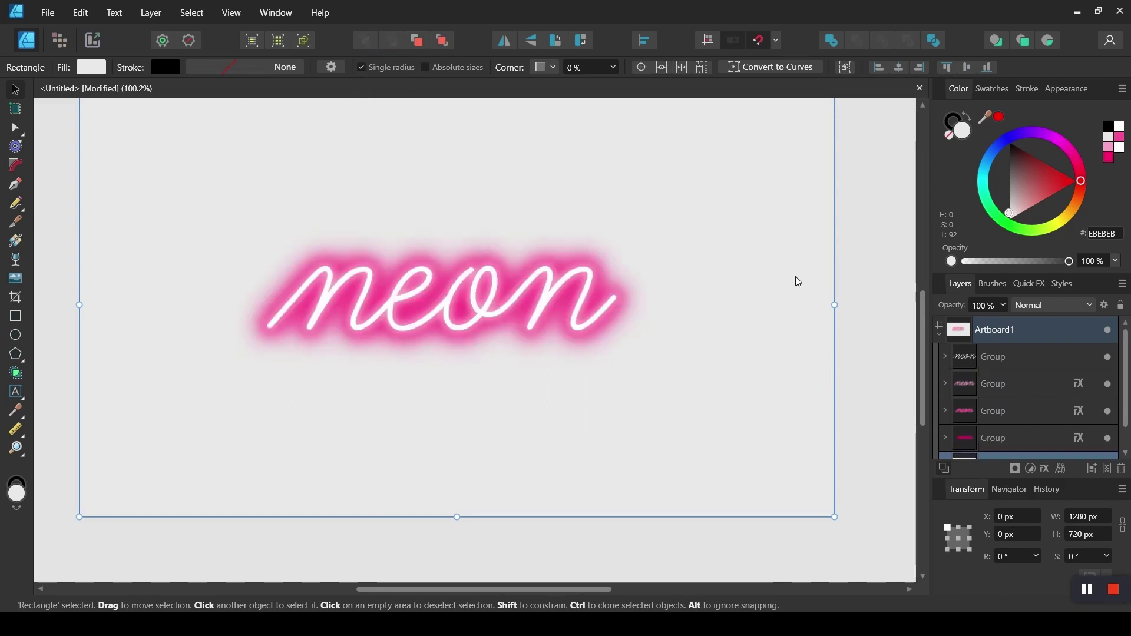
{"action": "scroll", "coordinate": [894, 255], "scroll_direction": "up", "scroll_amount": 1}
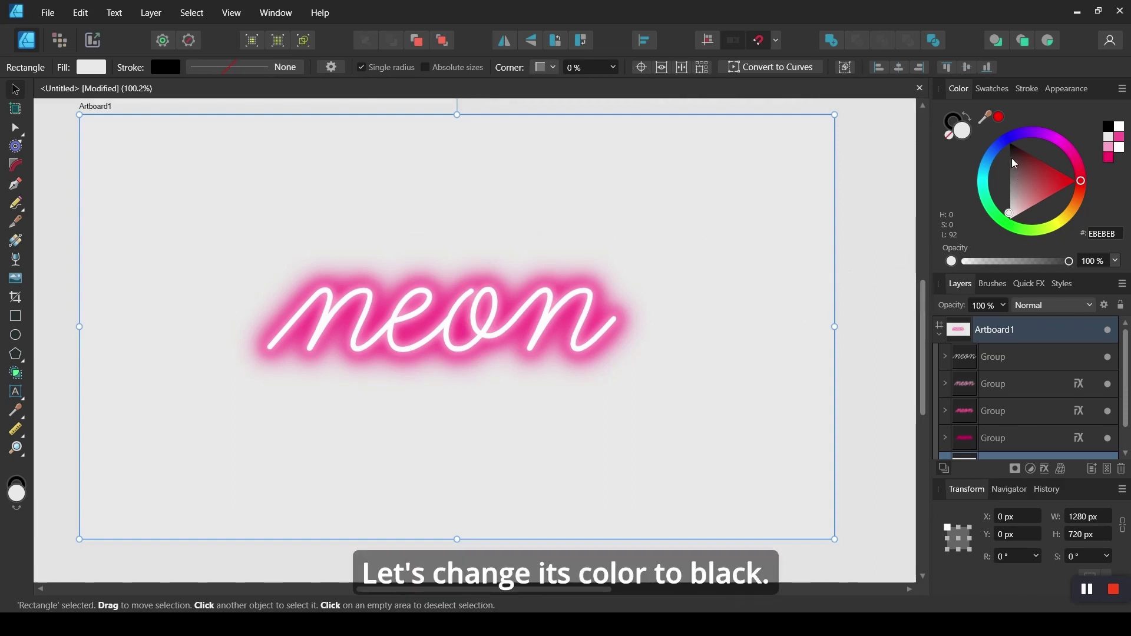
Step: Colour the background rectangle solid black in the Color panel
{"action": "left_click_drag", "start_coordinate": [1008, 214], "coordinate": [1001, 143]}
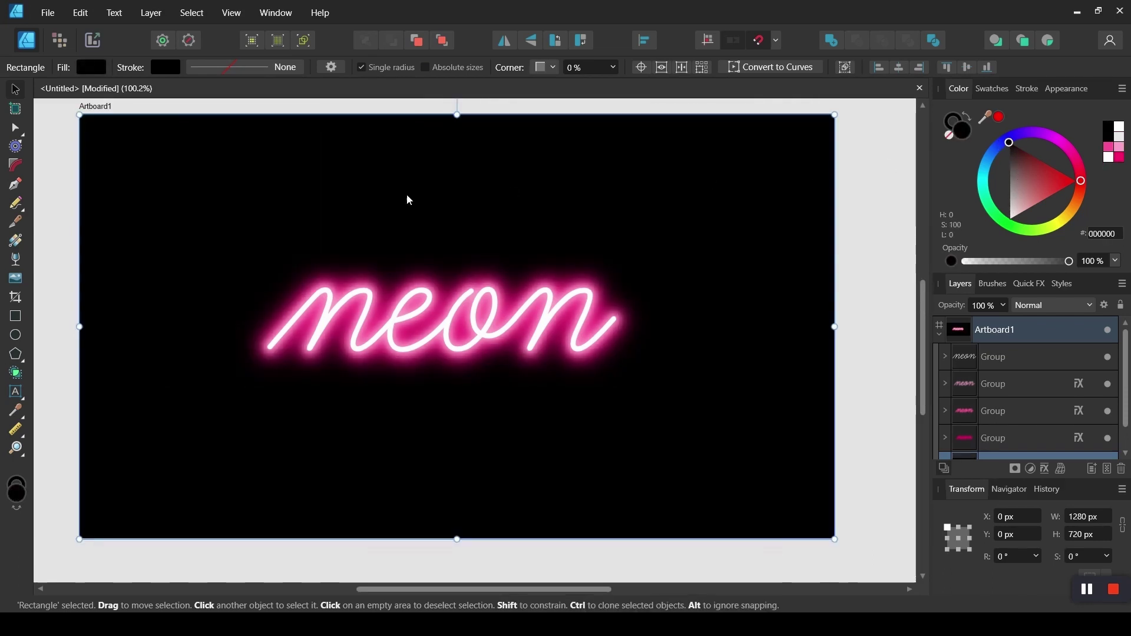
{"action": "left_click", "coordinate": [95, 71]}
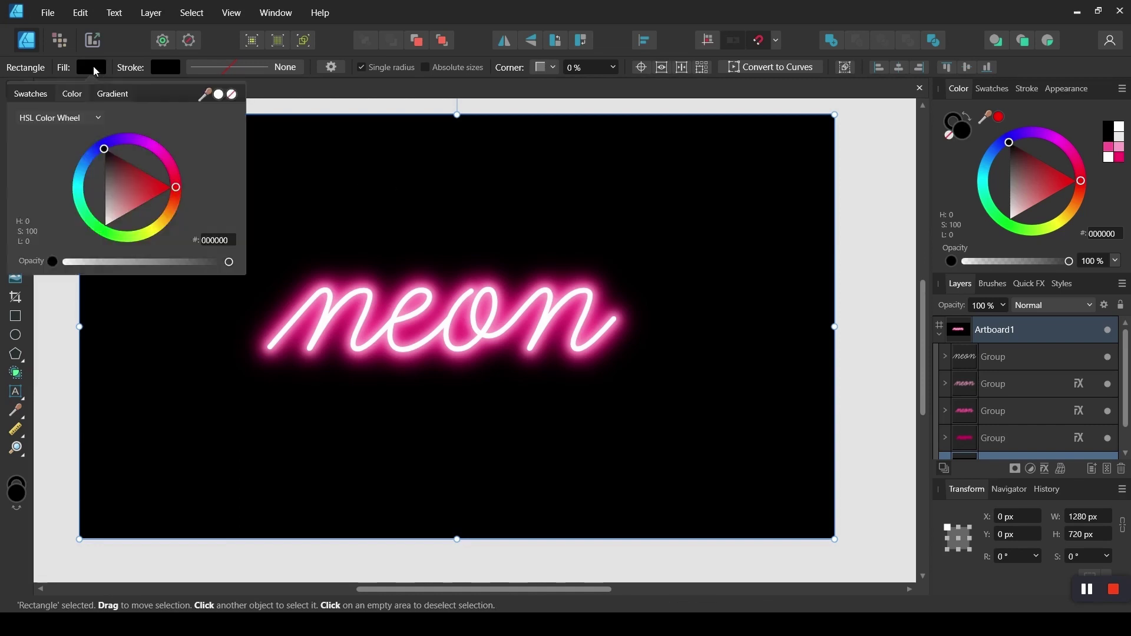
{"action": "left_click", "coordinate": [115, 95]}
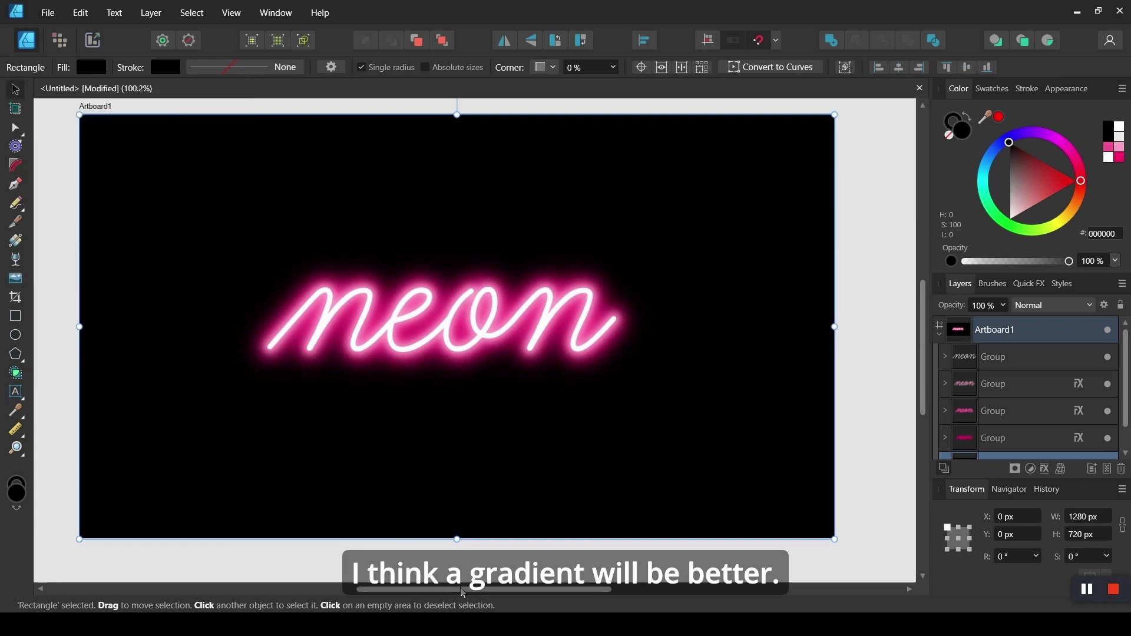
{"action": "left_click_drag", "start_coordinate": [464, 590], "coordinate": [459, 589]}
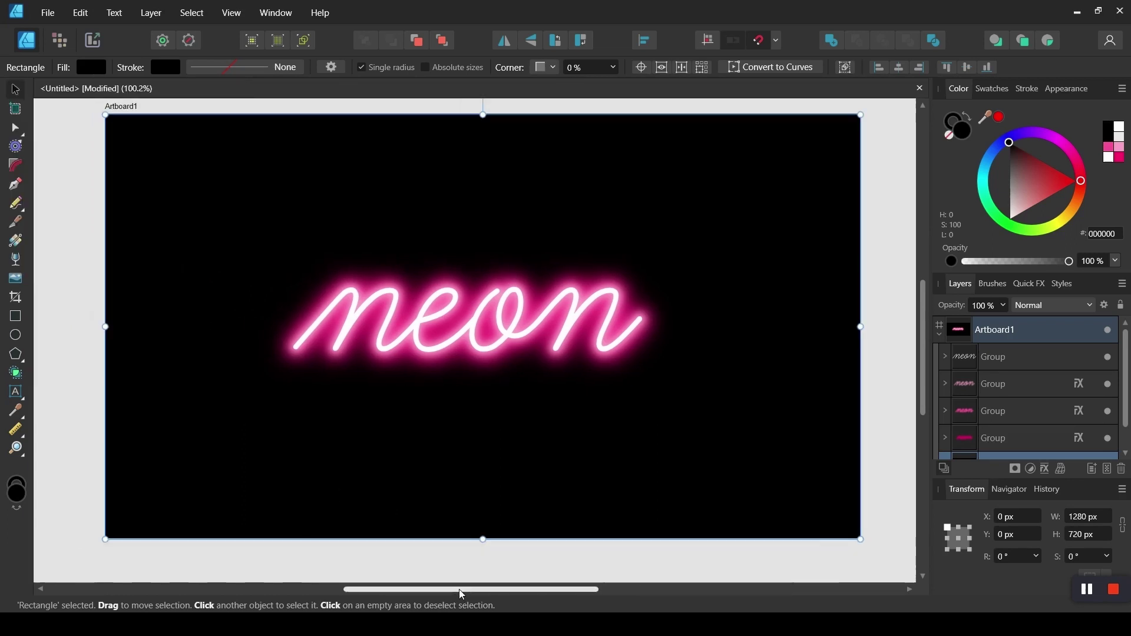
Step: Change the background fill to a radial gradient with a dark pink (5B003E) centre
{"action": "left_click", "coordinate": [91, 67]}
{"action": "left_click", "coordinate": [115, 93]}
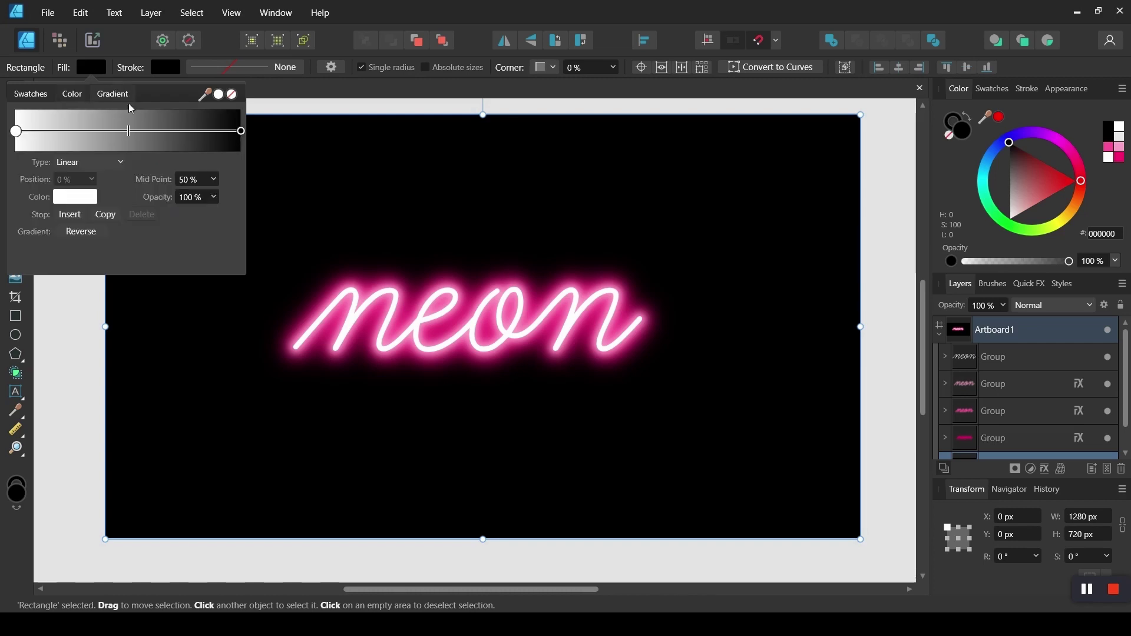
{"action": "left_click", "coordinate": [85, 162]}
{"action": "left_click", "coordinate": [88, 211]}
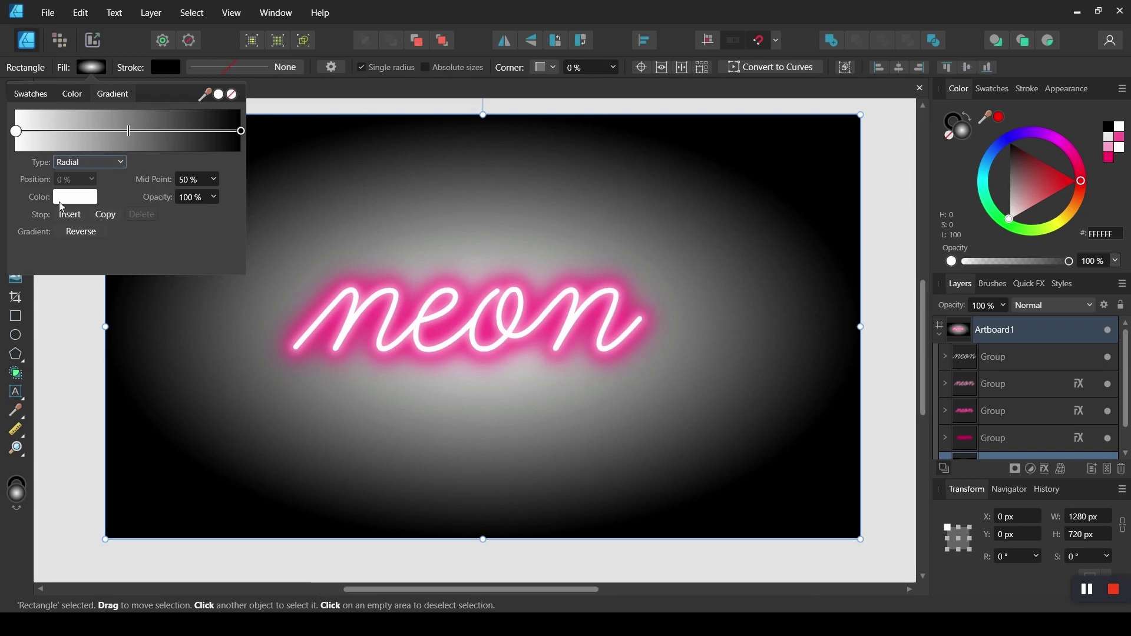
{"action": "left_click", "coordinate": [77, 199]}
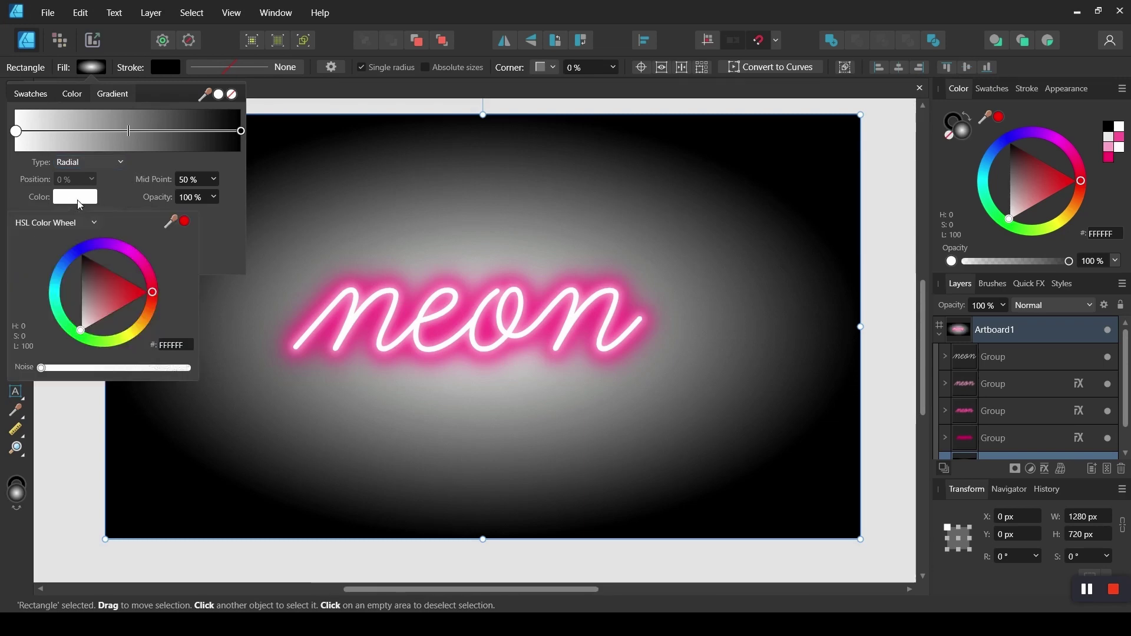
{"action": "left_click", "coordinate": [141, 264]}
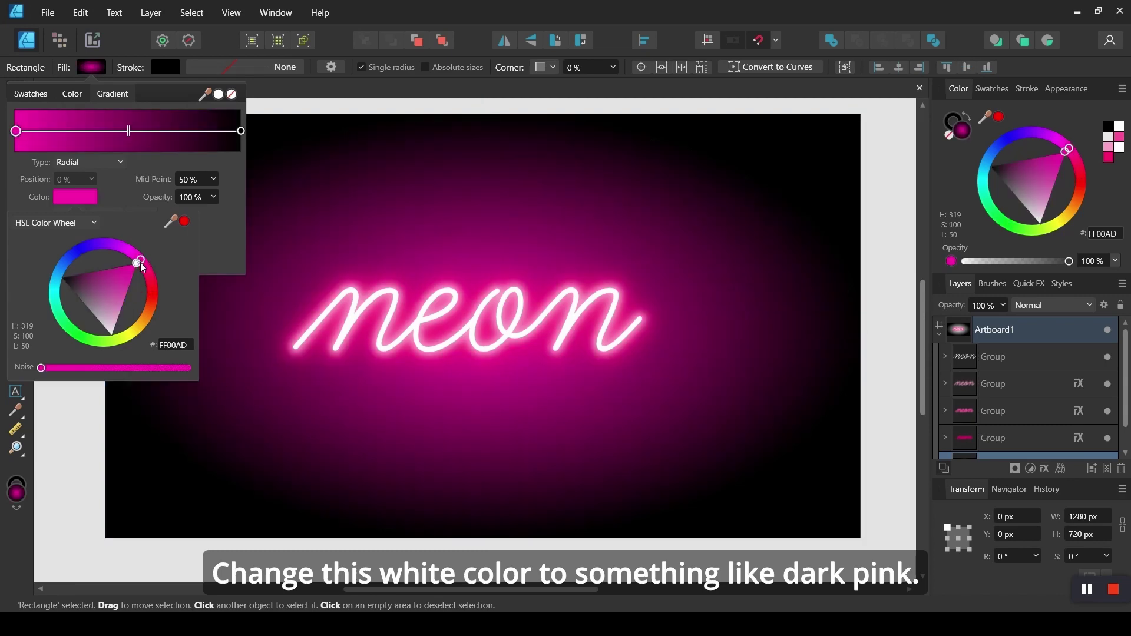
{"action": "left_click_drag", "start_coordinate": [111, 272], "coordinate": [88, 274]}
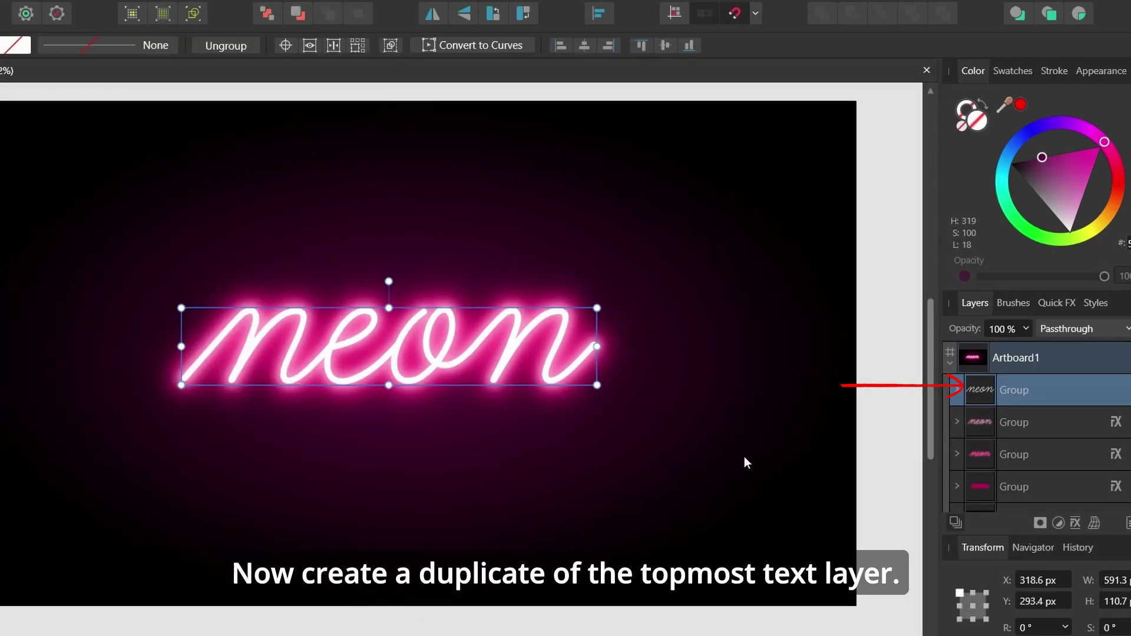
Step: Duplicate the top lettering group, nudge the copy down-right, and place it one layer below
{"action": "key", "text": "ctrl+j"}
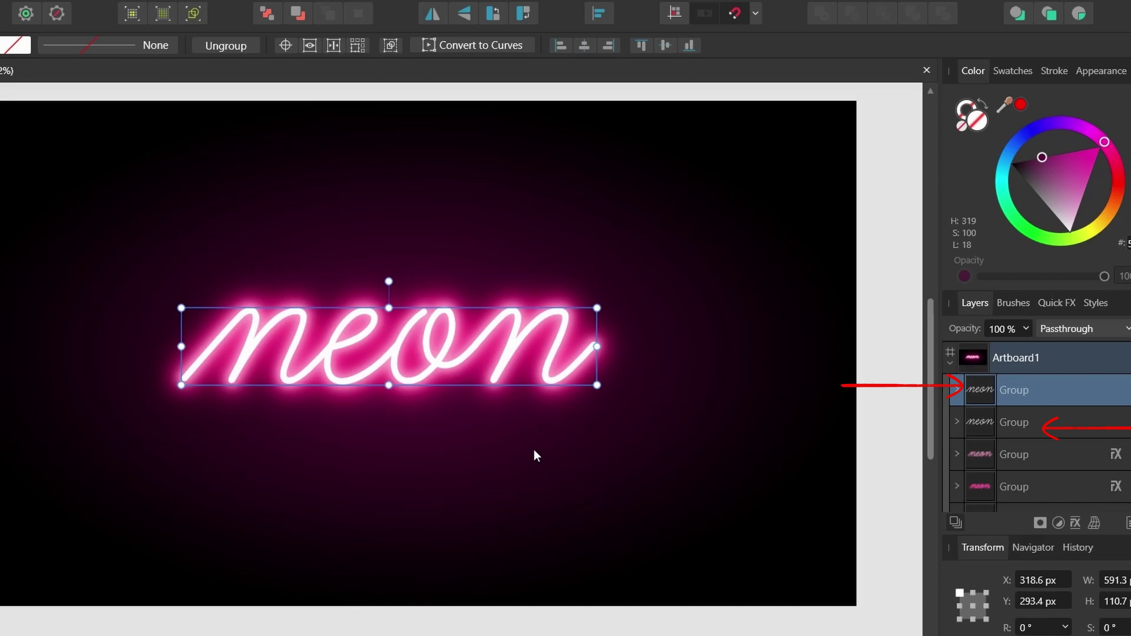
{"action": "key", "text": "Down"}
{"action": "key", "text": "Down"}
{"action": "key", "text": "Down"}
{"action": "key", "text": "Down"}
{"action": "key", "text": "Down"}
{"action": "key", "text": "Down"}
{"action": "key", "text": "Right"}
{"action": "key", "text": "Down"}
{"action": "key", "text": "Down"}
{"action": "key", "text": "Right"}
{"action": "key", "text": "Down"}
{"action": "key", "text": "Down"}
{"action": "key", "text": "Down"}
{"action": "key", "text": "Right"}
{"action": "key", "text": "Down"}
{"action": "key", "text": "Right"}
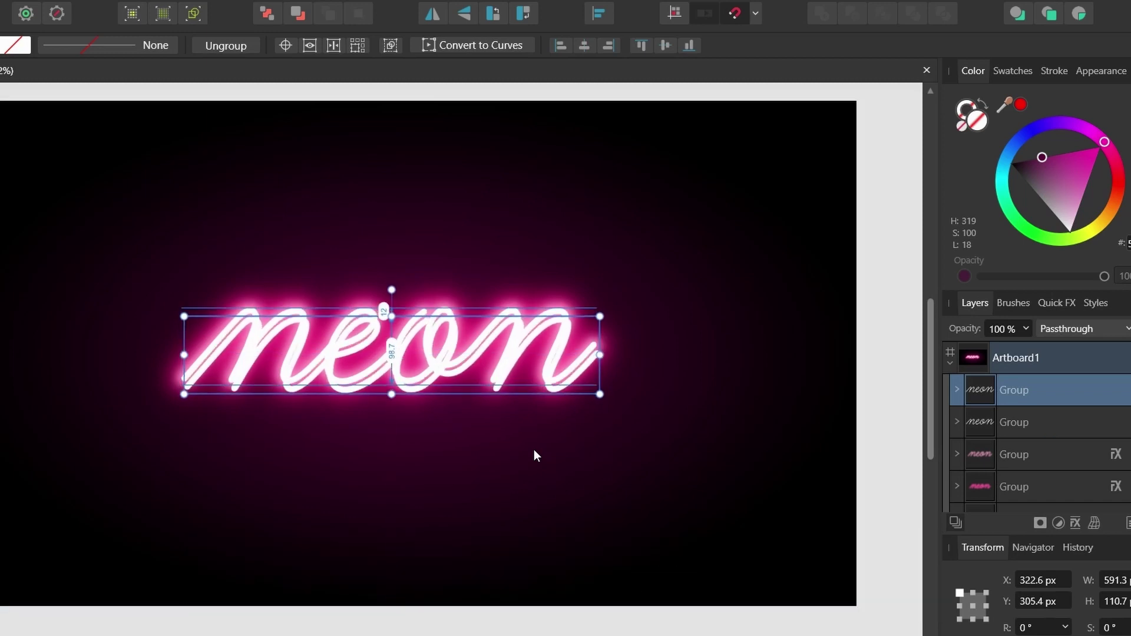
{"action": "key", "text": "Down"}
{"action": "key", "text": "Down"}
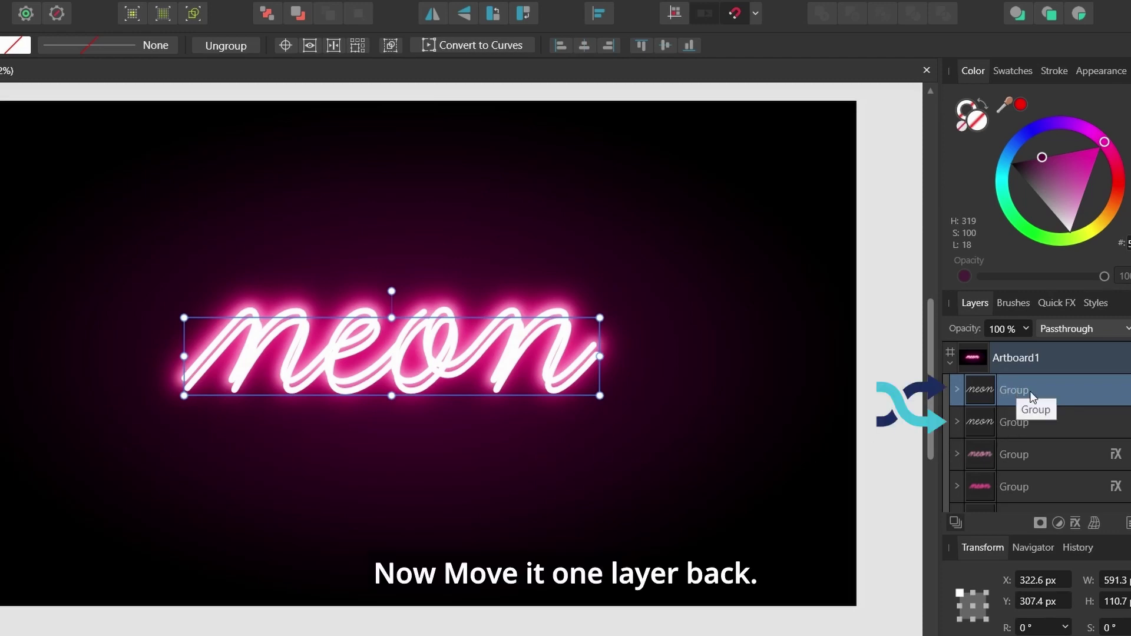
{"action": "left_click_drag", "start_coordinate": [1029, 391], "coordinate": [967, 433]}
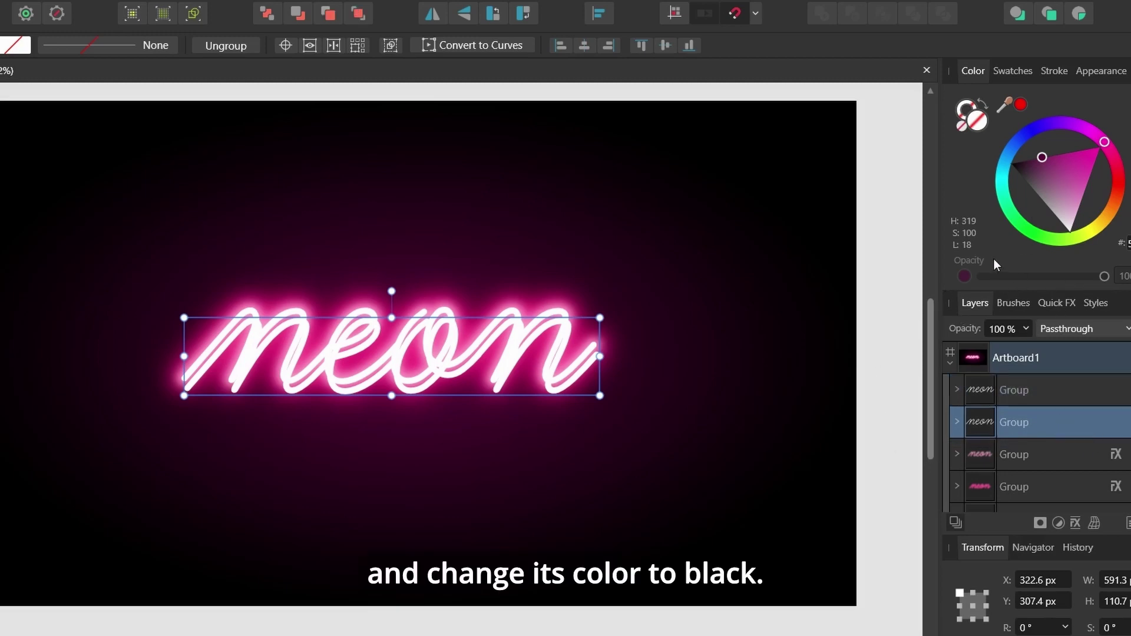
Step: Make the offset lettering copy black with 40% layer opacity
{"action": "left_click_drag", "start_coordinate": [1037, 174], "coordinate": [1000, 165]}
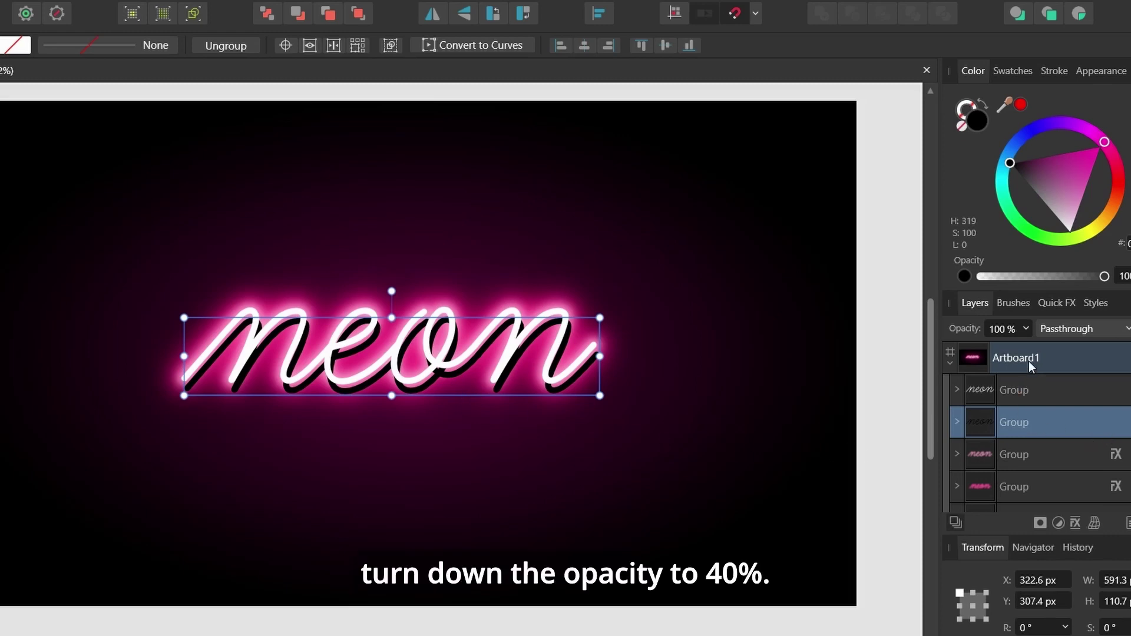
{"action": "left_click", "coordinate": [1024, 330]}
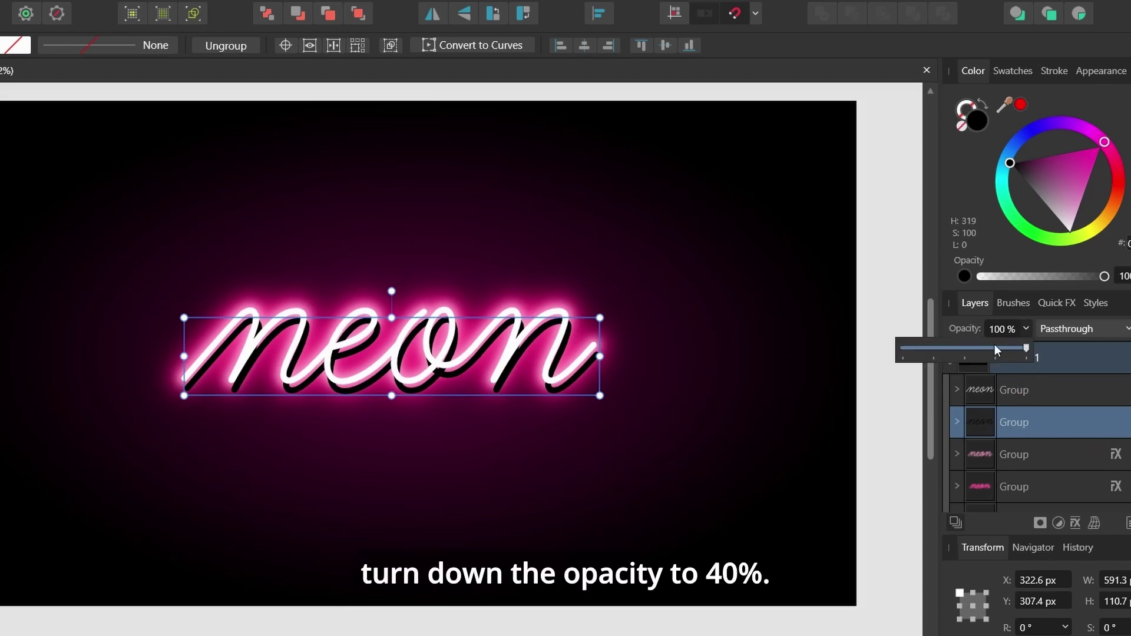
{"action": "left_click_drag", "start_coordinate": [995, 346], "coordinate": [951, 349]}
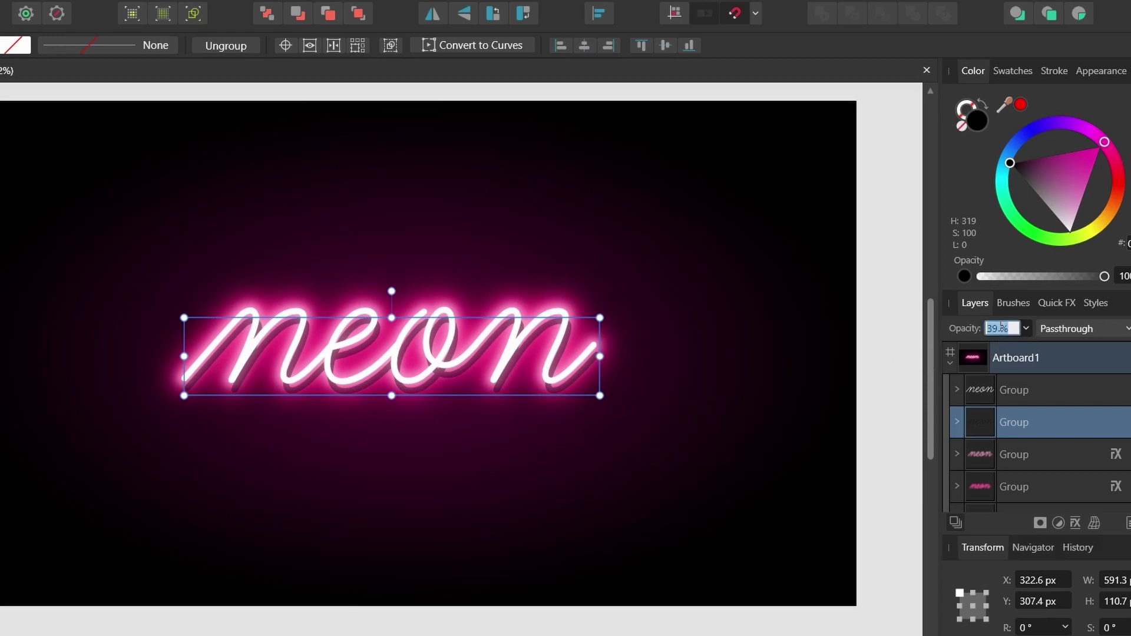
{"action": "type", "text": "40"}
{"action": "key", "text": "Return"}
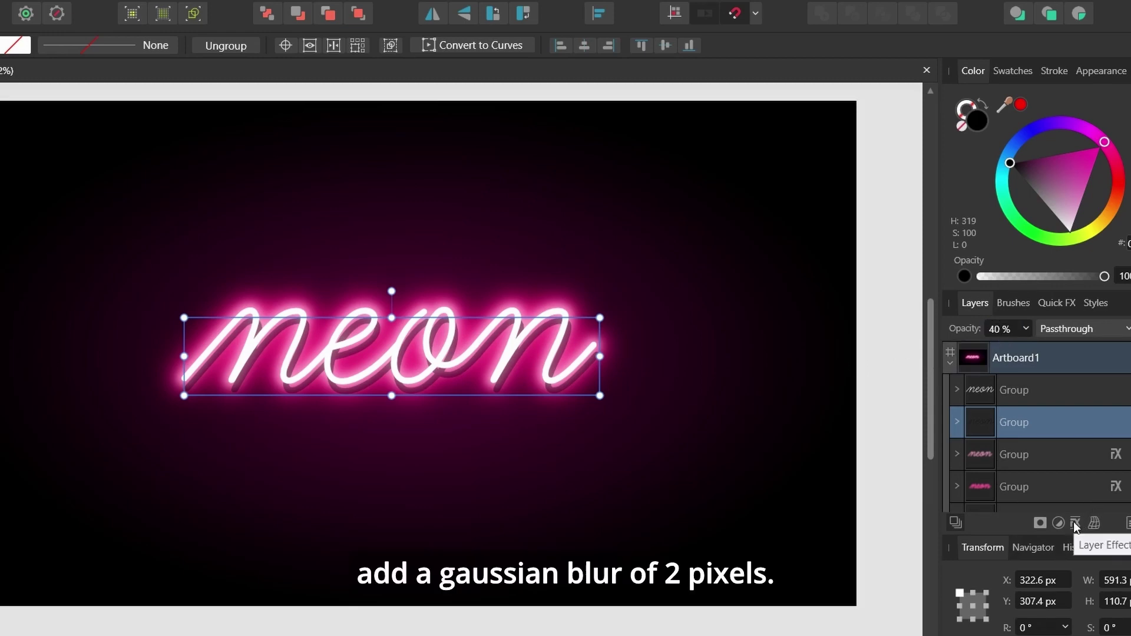
Step: Add a 2 px Gaussian Blur to the dark shadow copy and close Layer Effects
{"action": "left_click", "coordinate": [1074, 521]}
{"action": "scroll", "coordinate": [694, 518], "scroll_direction": "right", "scroll_amount": 3}
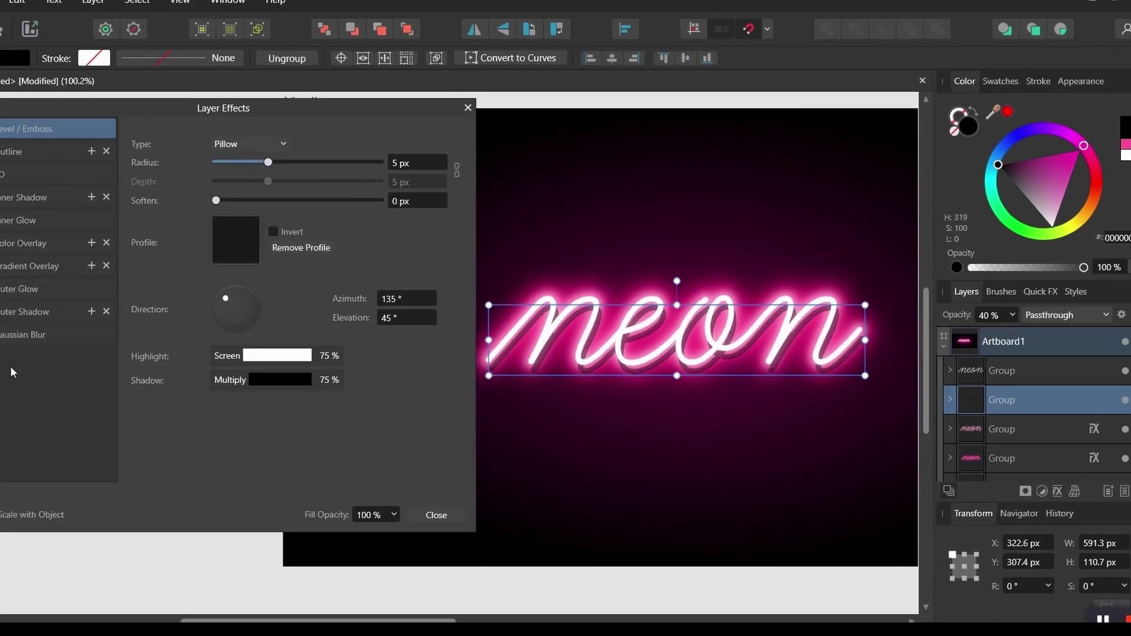
{"action": "left_click", "coordinate": [88, 323]}
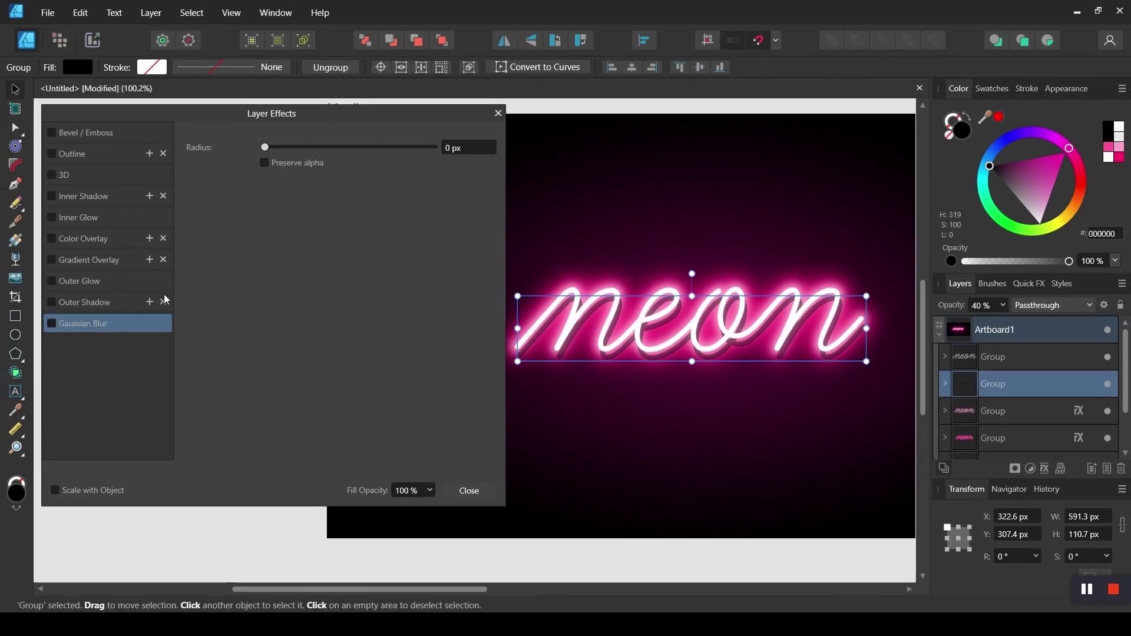
{"action": "left_click", "coordinate": [450, 151]}
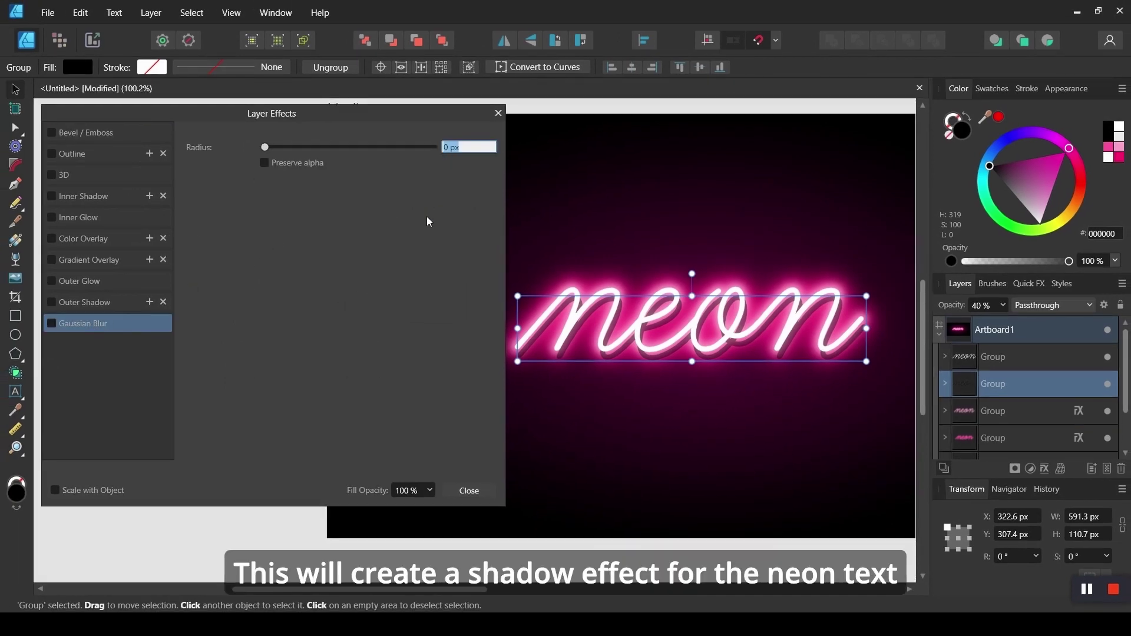
{"action": "type", "text": "2"}
{"action": "key", "text": "Return"}
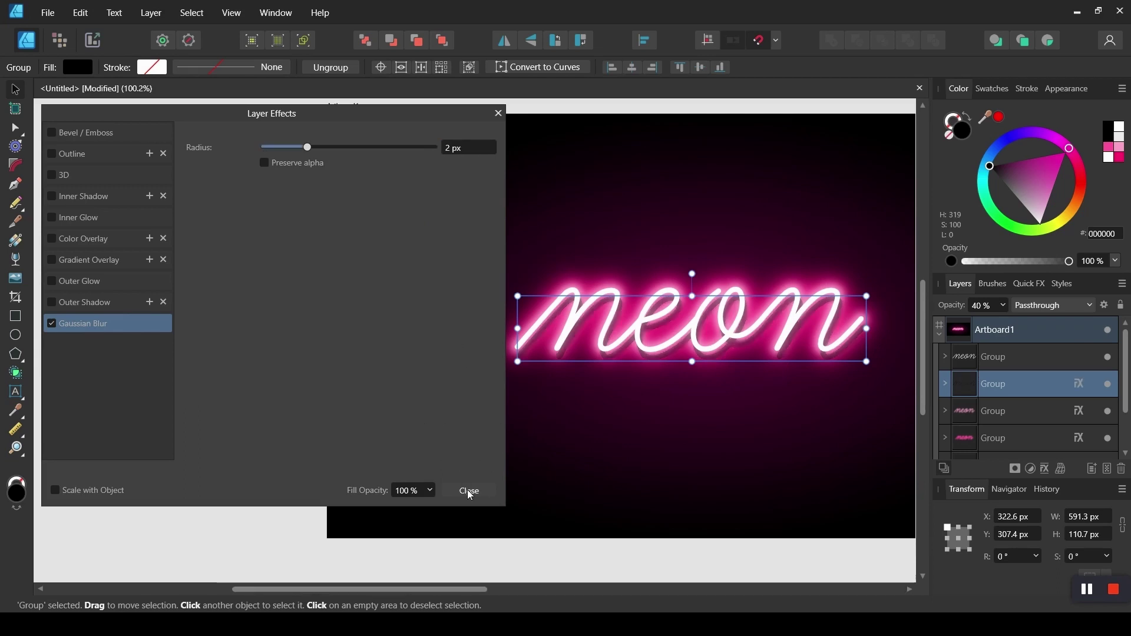
{"action": "left_click", "coordinate": [469, 492]}
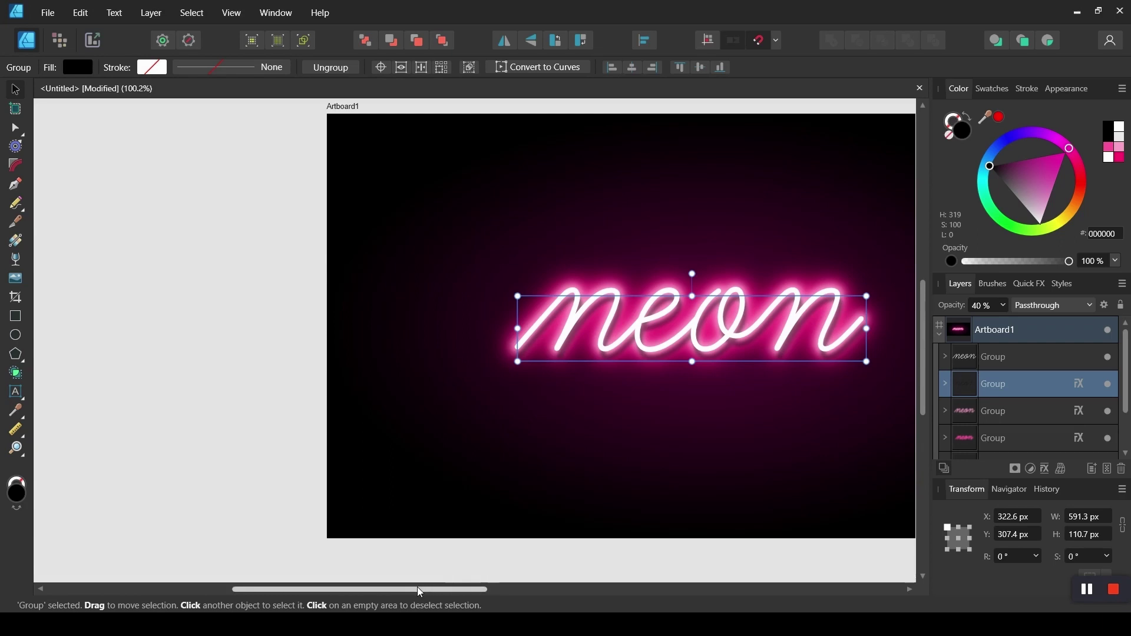
{"action": "left_click_drag", "start_coordinate": [419, 590], "coordinate": [525, 594]}
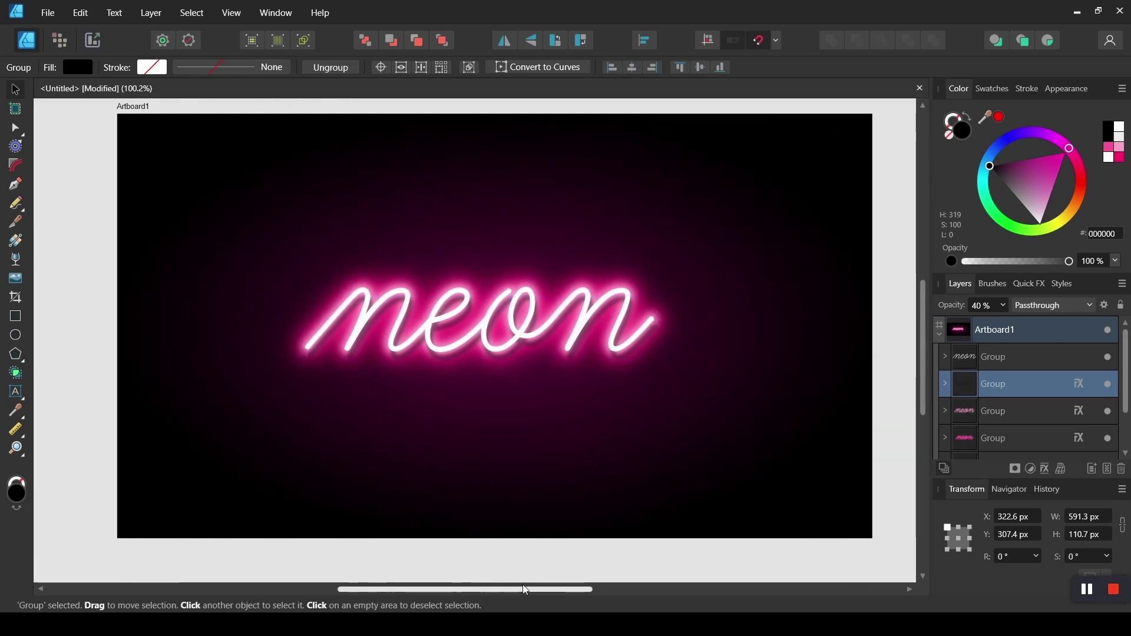
{"action": "scroll", "coordinate": [481, 298], "scroll_direction": "up", "scroll_amount": 1, "text": "ctrl"}
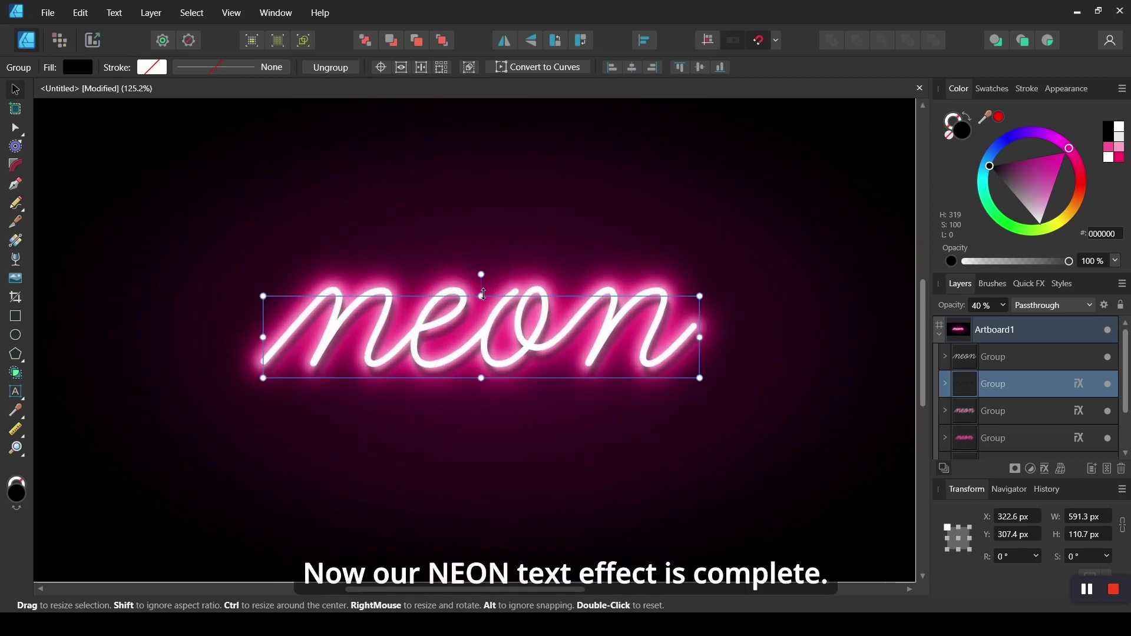
{"action": "scroll", "coordinate": [482, 297], "scroll_direction": "up", "scroll_amount": 1, "text": "ctrl"}
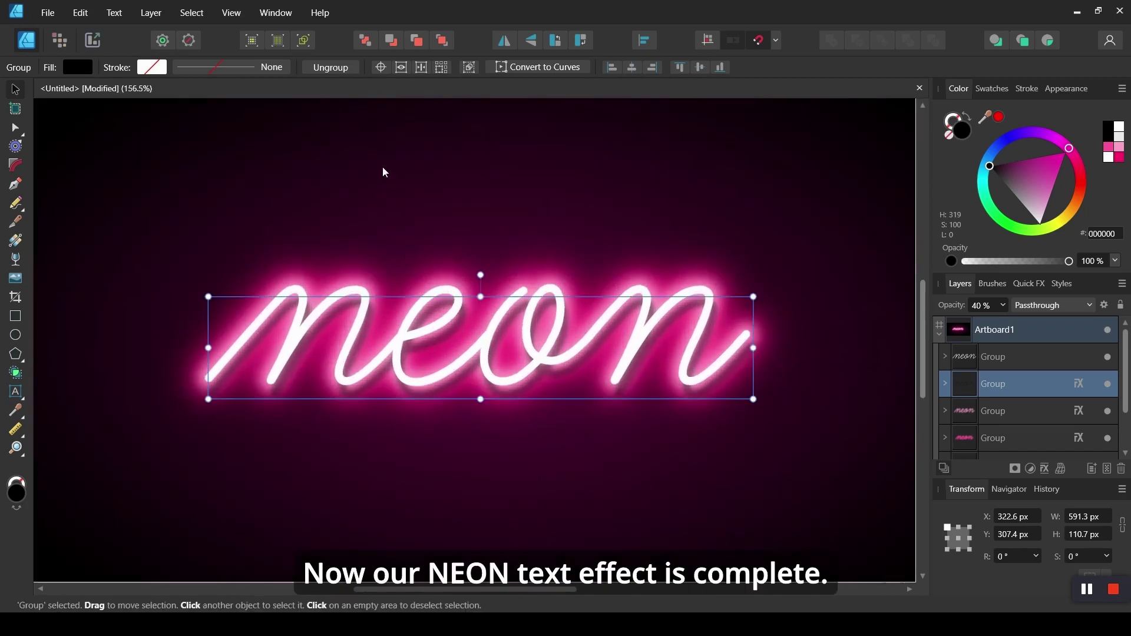